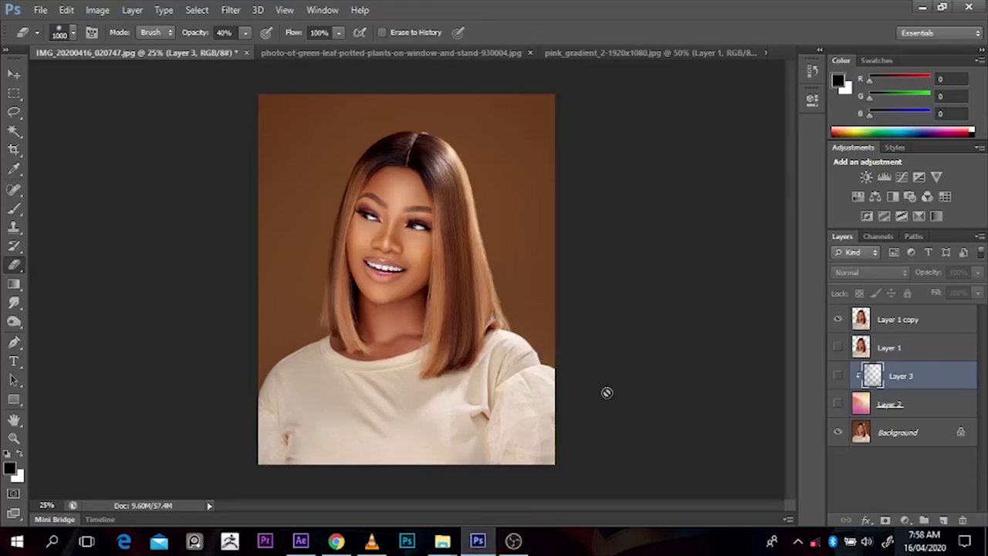
Step: Compare the portrait's original brown backdrop with the gradient of Layer 2 by toggling that layer's visibility
ctrl+alt+click(473, 381)
ctrl+click(391, 312)
ctrl+click(391, 312)
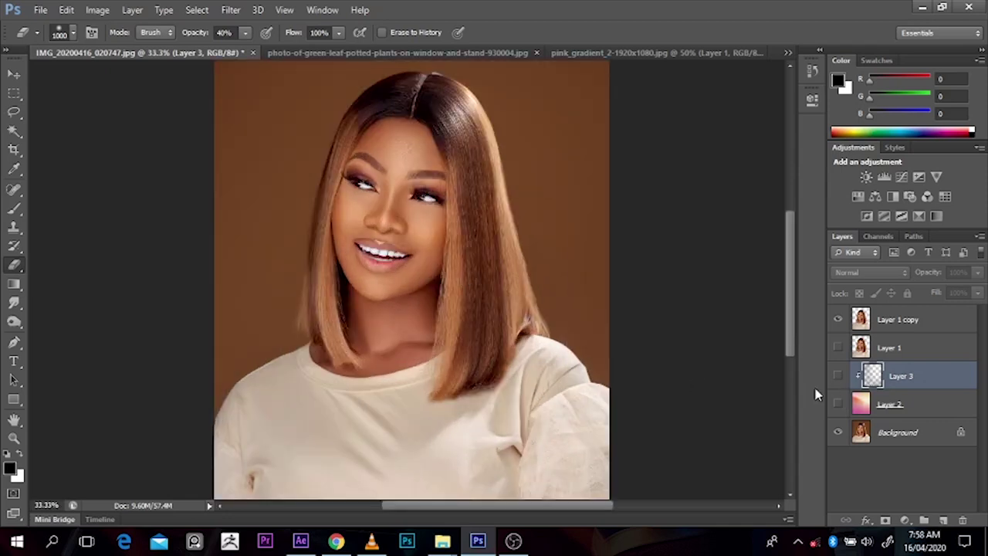
click(837, 403)
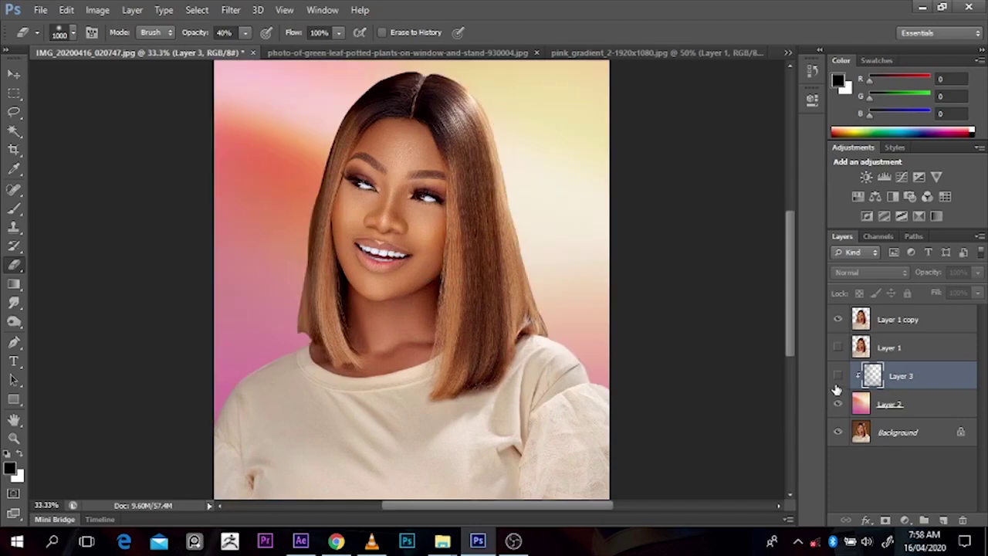
click(837, 402)
click(837, 402)
click(838, 404)
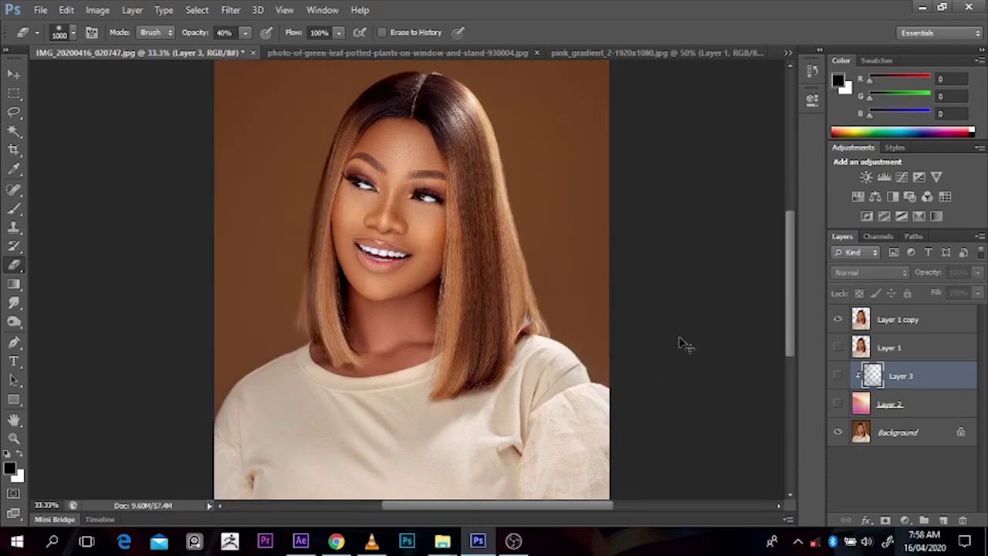
Step: Hide the Background layer and duplicate the cut-out portrait on Layer 1 copy
key(ctrl+minus)
key(ctrl+minus)
ctrl+click(454, 290)
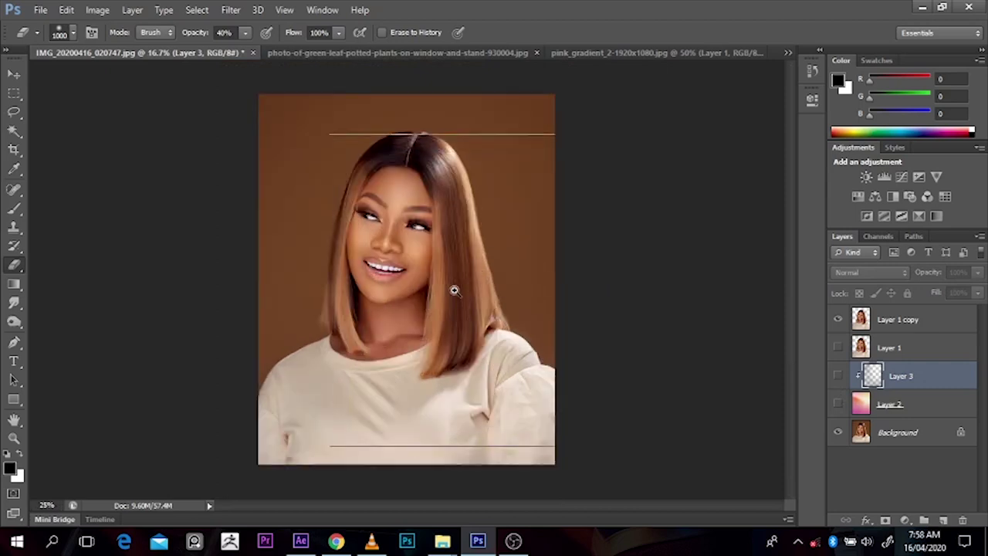
key(ctrl+minus)
key(ctrl+minus)
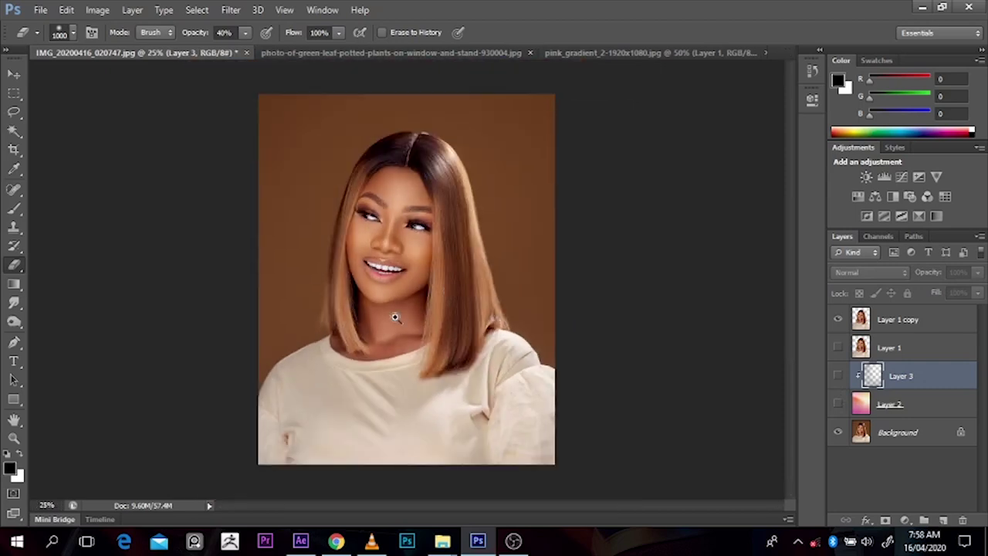
key(ctrl+plus)
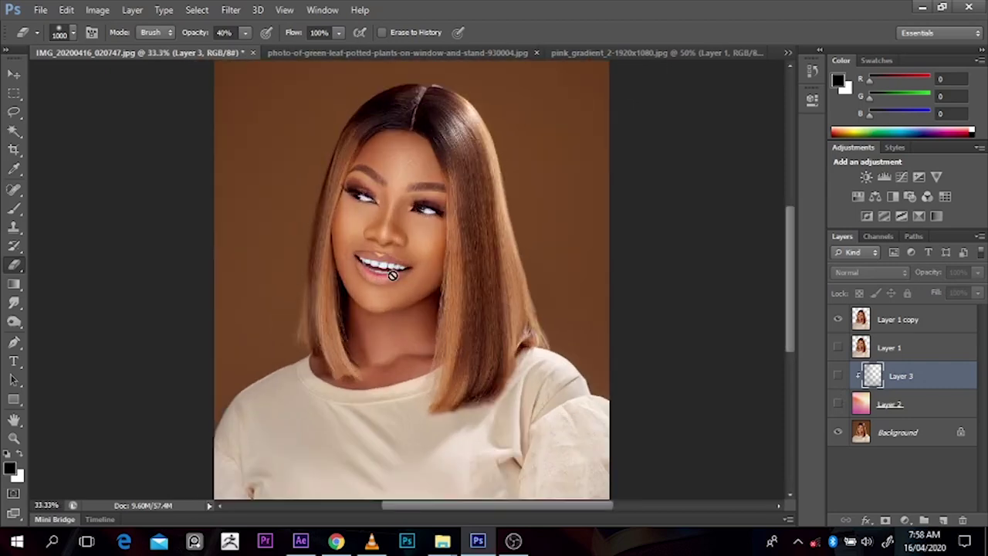
click(838, 432)
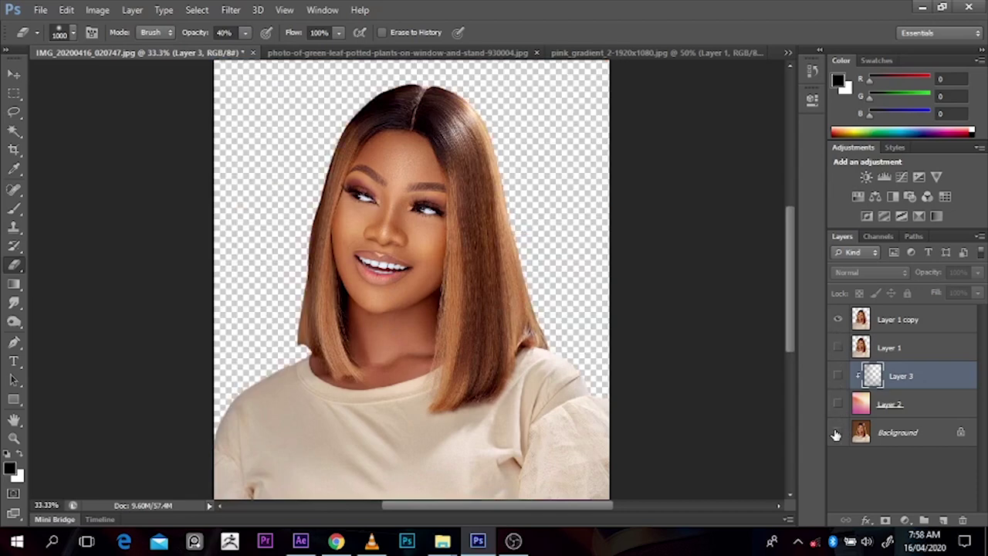
key(ctrl+minus)
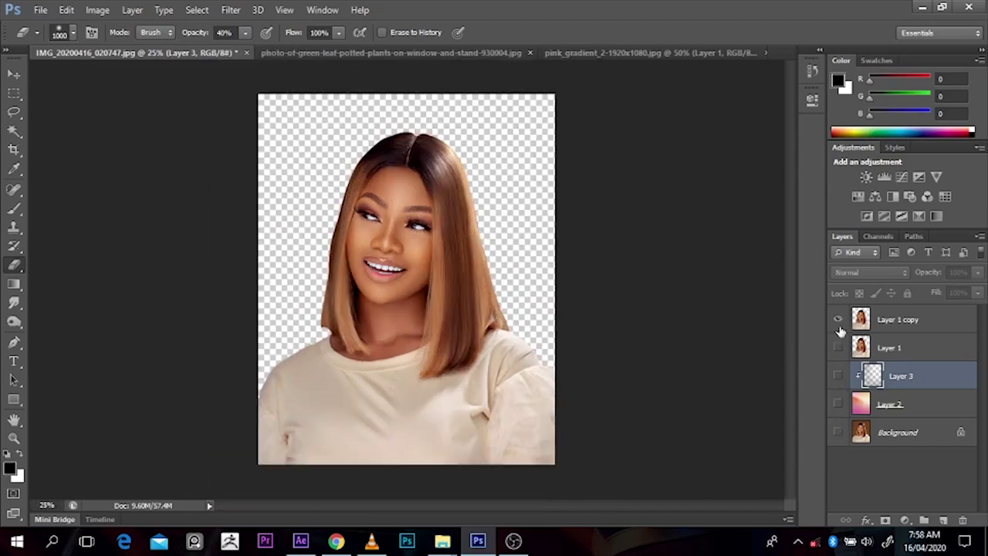
click(873, 324)
key(ctrl+plus)
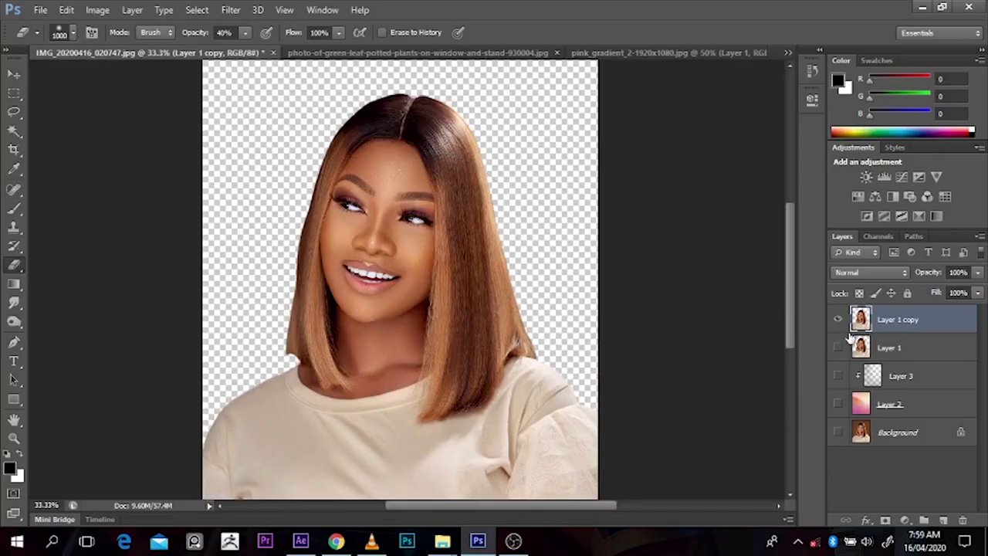
key(ctrl+j)
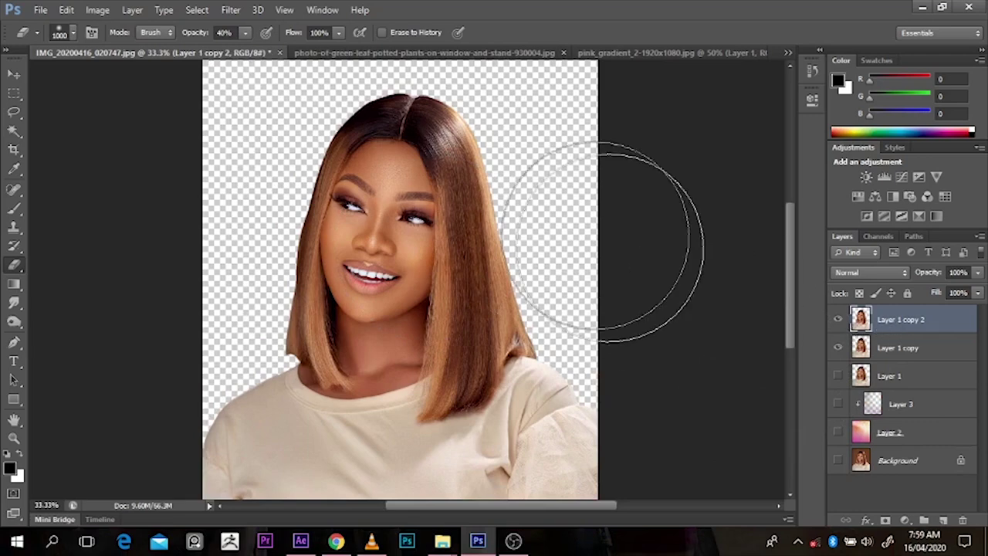
Step: Apply Shadows/Highlights to the duplicated portrait with a Highlights amount of 5% and a Shadows amount lowered below the default 35%
click(239, 15)
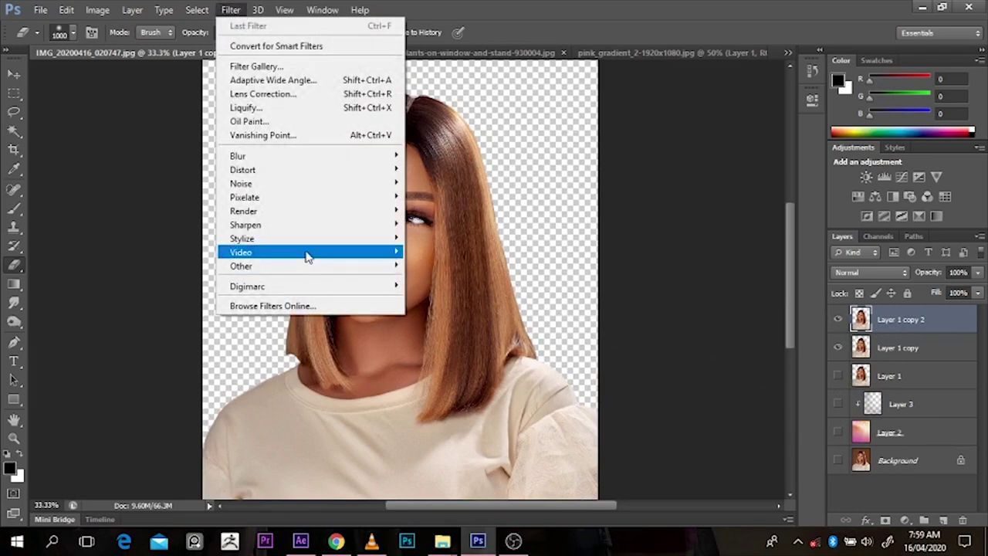
click(67, 10)
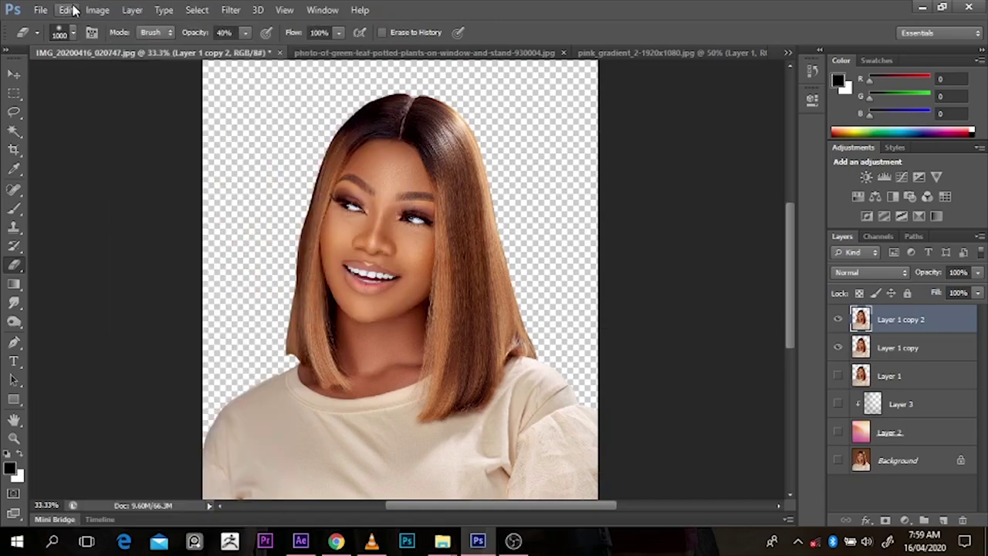
click(95, 9)
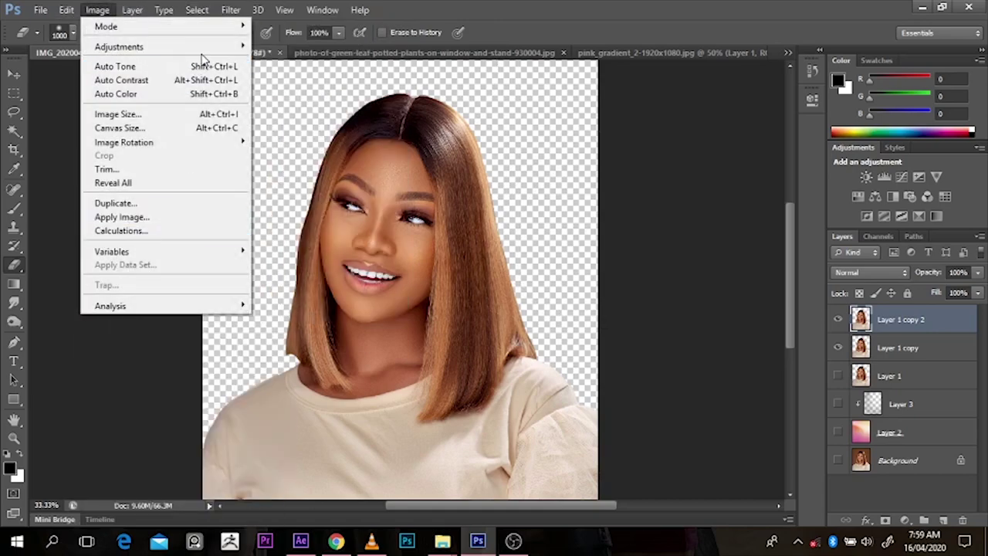
mouse_move(206, 48)
click(338, 285)
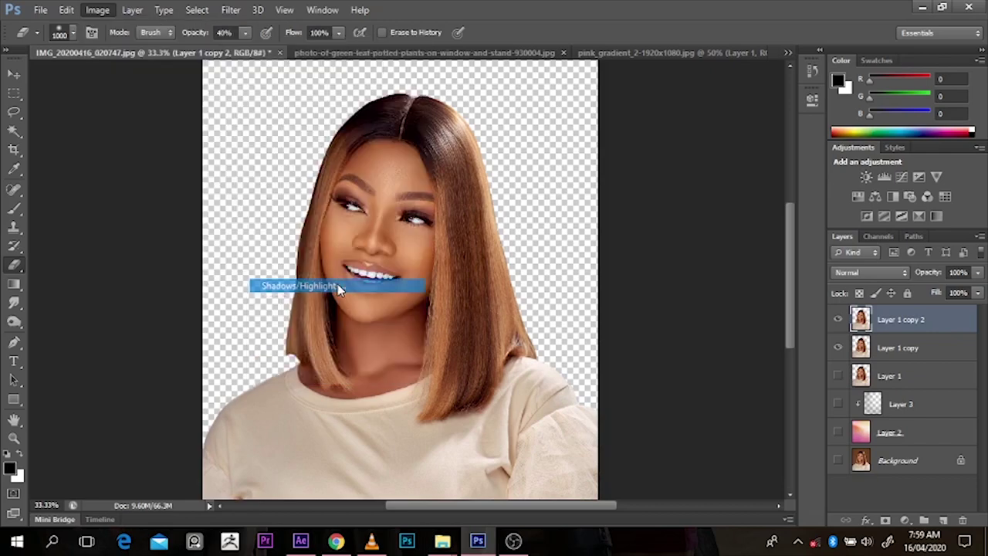
ctrl+click(415, 222)
drag(717, 306, 721, 302)
alt+click(548, 244)
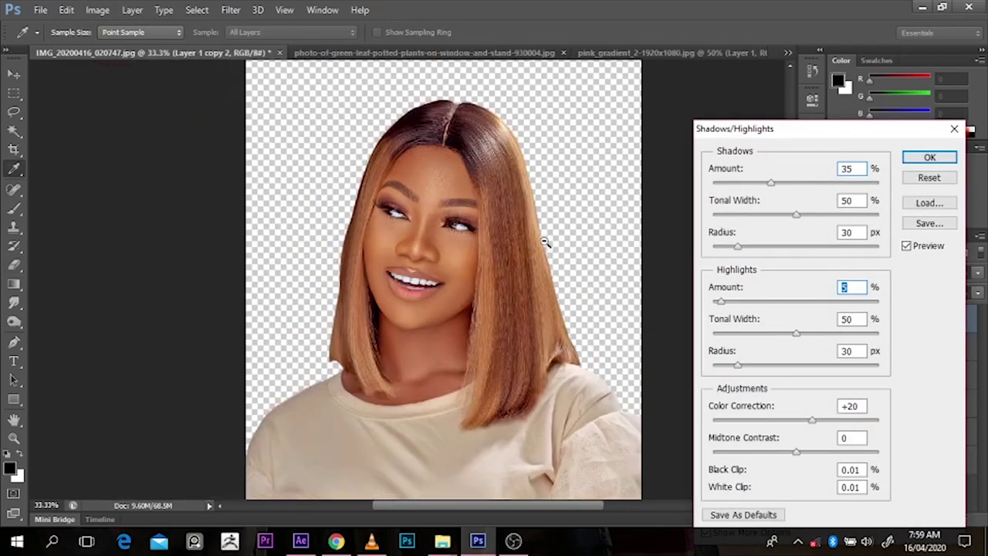
alt+click(551, 237)
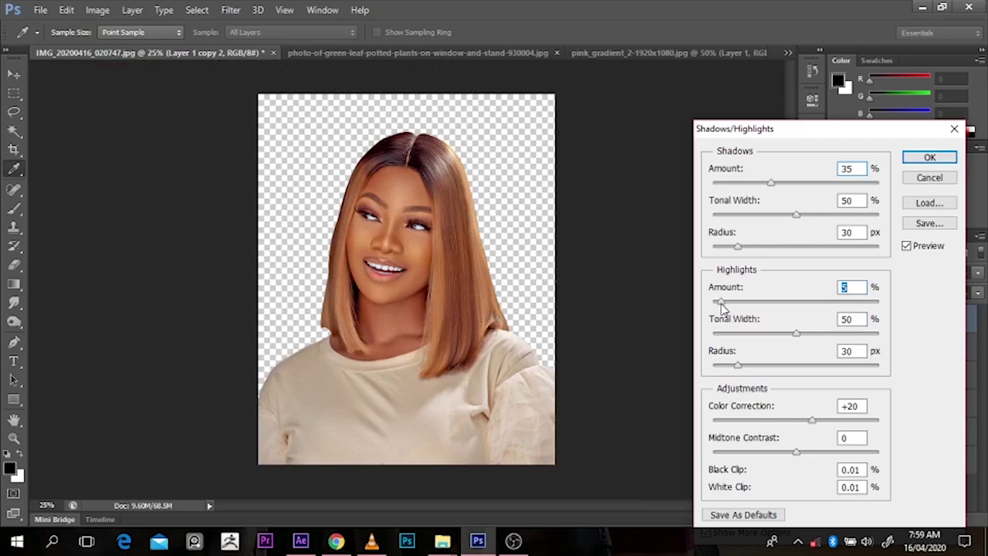
ctrl+click(544, 297)
drag(771, 183, 750, 189)
key(Return)
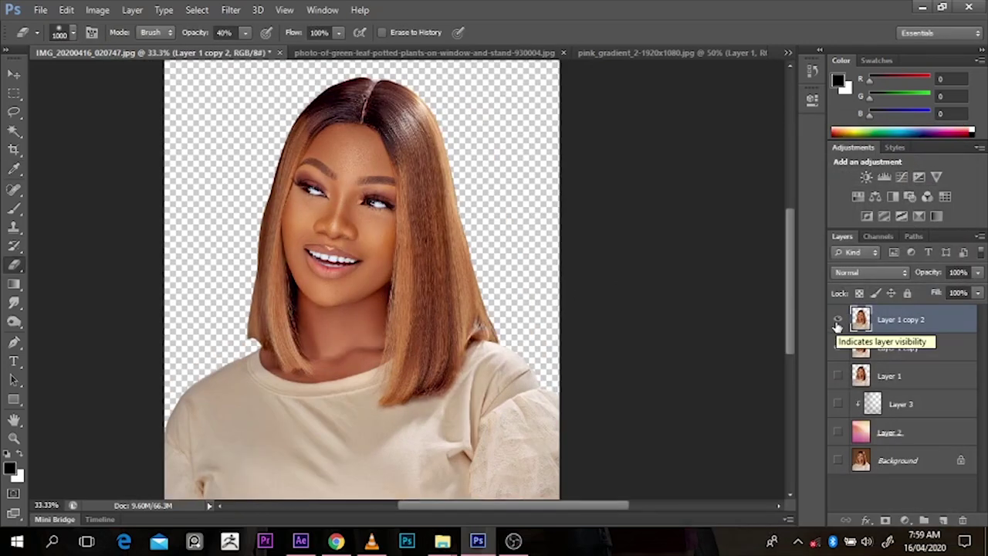
Step: Compare the portrait before and after the Shadows/Highlights adjustment by toggling the visibility of Layer 1 copy 2
key(ctrl+minus)
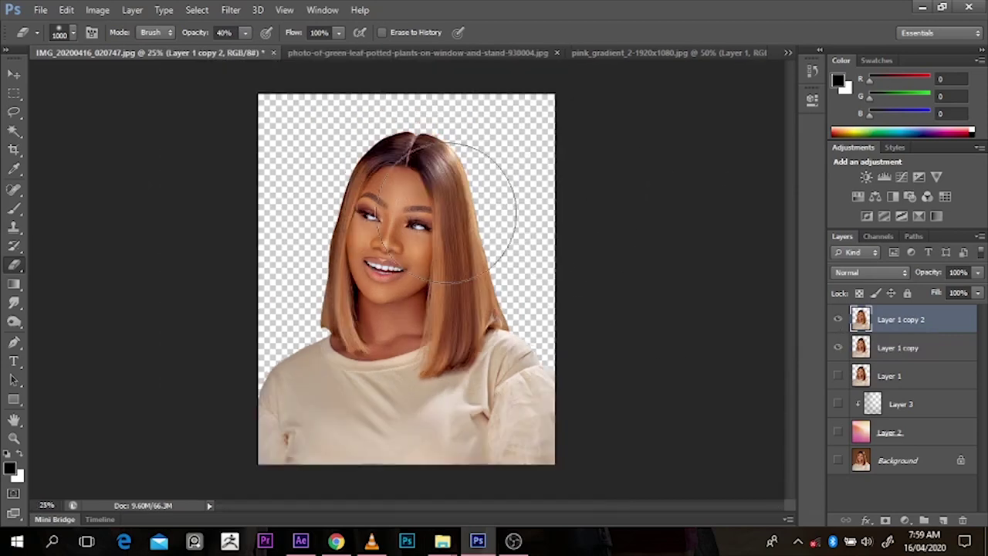
key(p)
key(ctrl+plus)
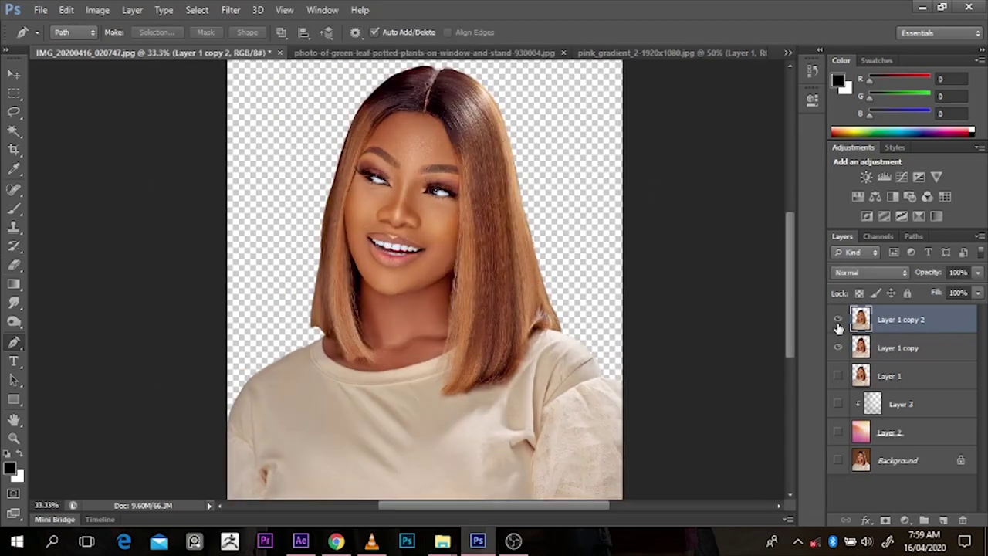
click(838, 319)
click(839, 320)
click(838, 319)
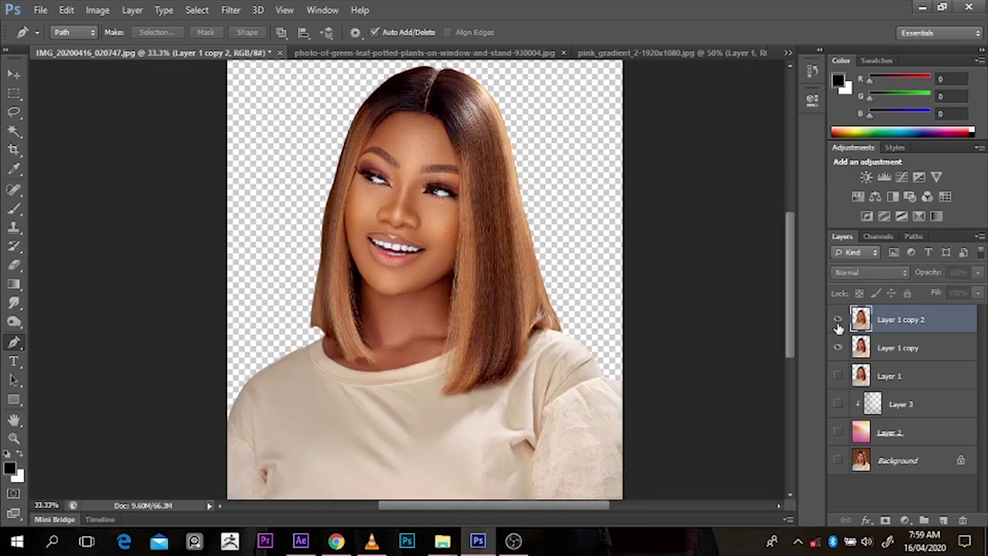
click(838, 319)
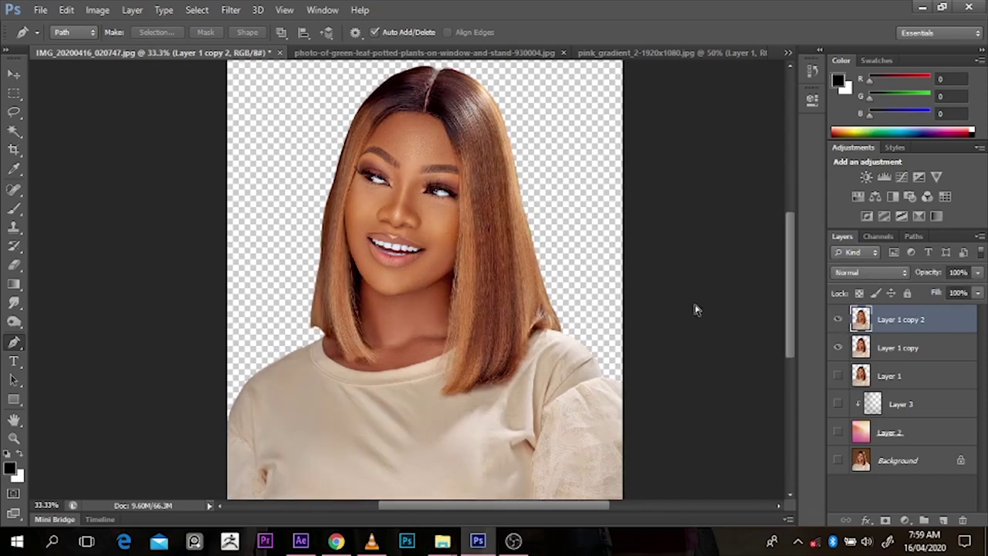
Step: Duplicate the adjusted portrait layer and set the duplicate's blend mode to Vivid Light
key(ctrl+j)
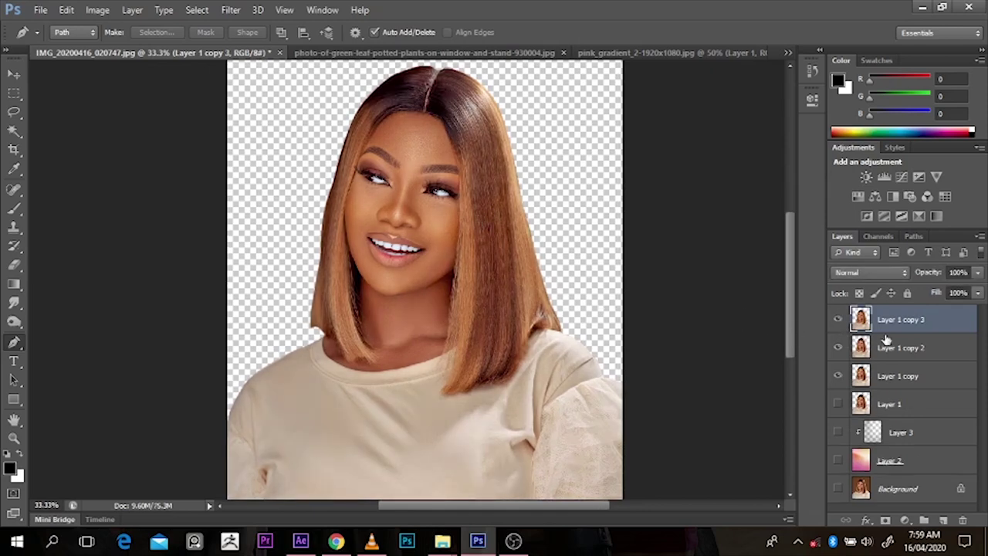
click(871, 274)
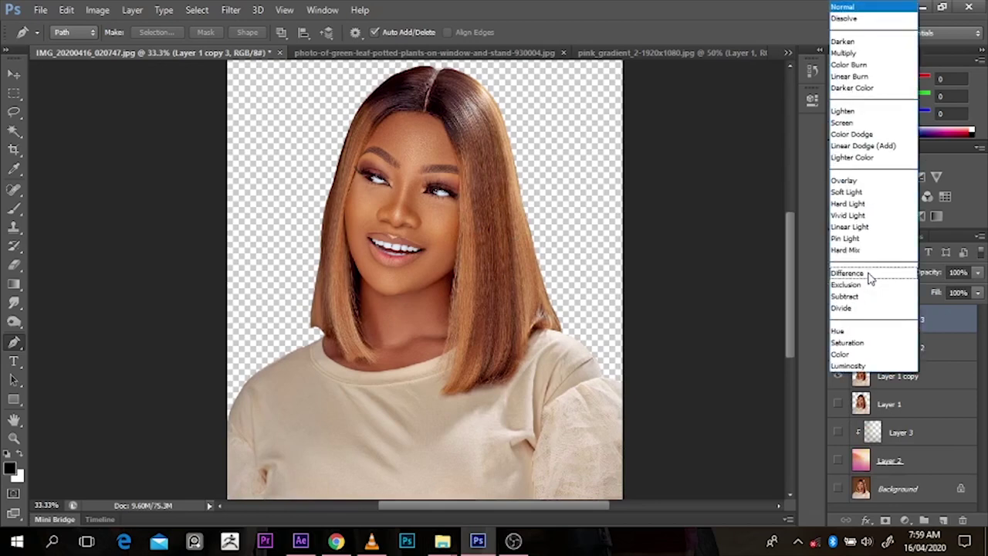
click(865, 216)
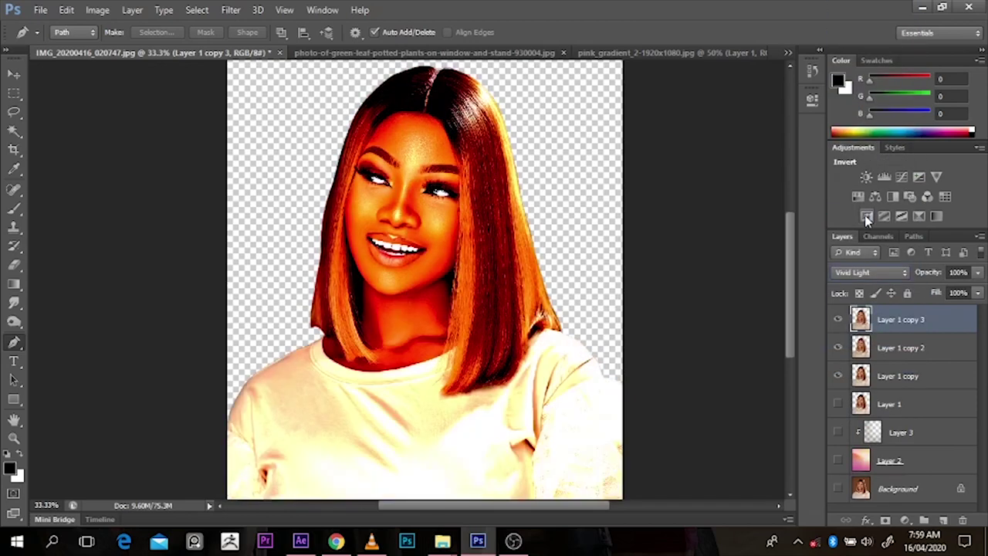
Step: Sharpen the Vivid Light layer with a High Pass filter at a radius of about 1.6 pixels
click(237, 9)
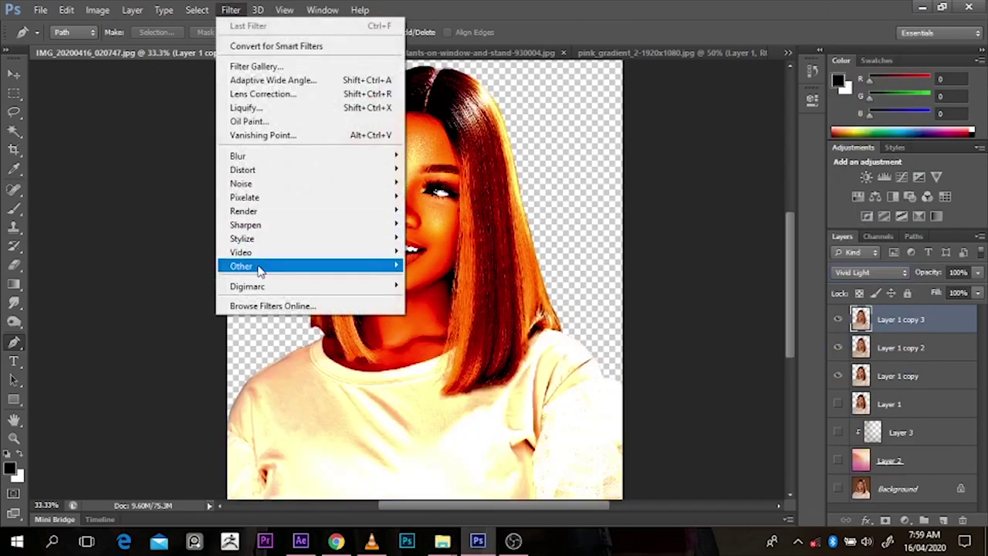
mouse_move(258, 267)
click(205, 279)
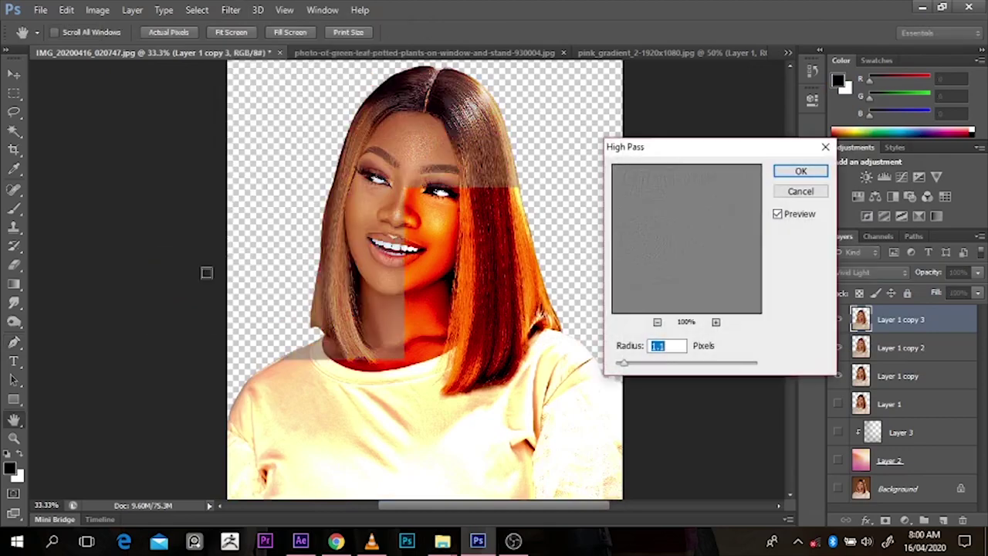
ctrl+click(430, 210)
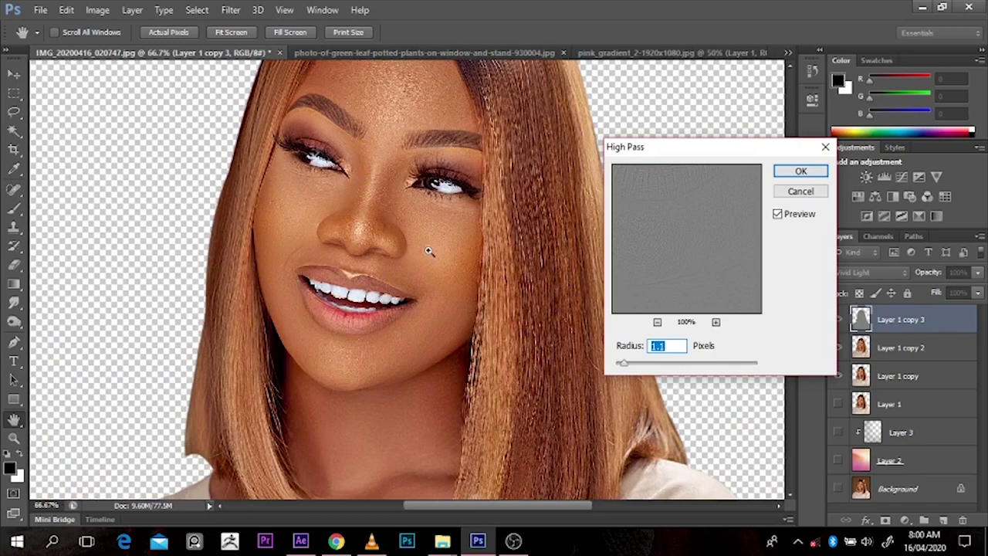
ctrl+click(395, 287)
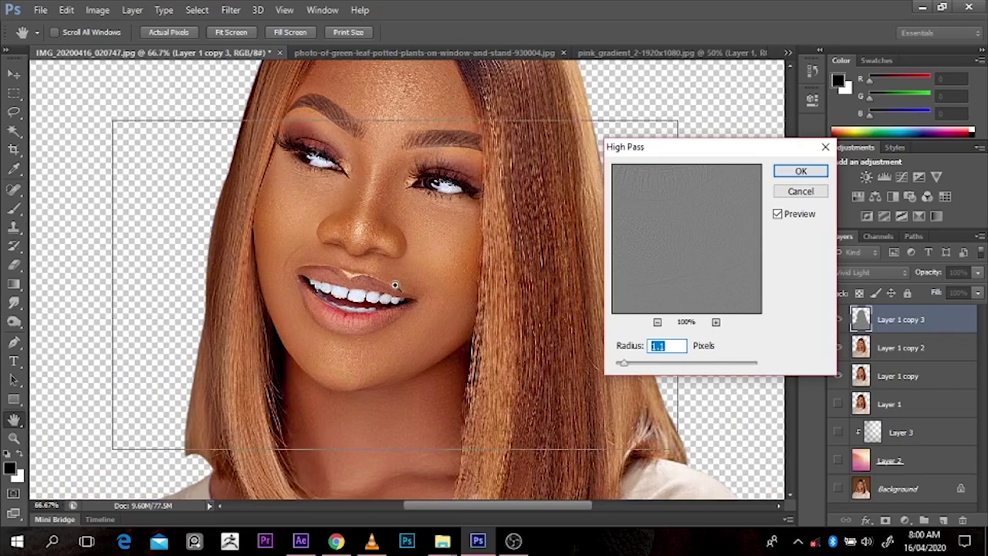
alt+click(433, 253)
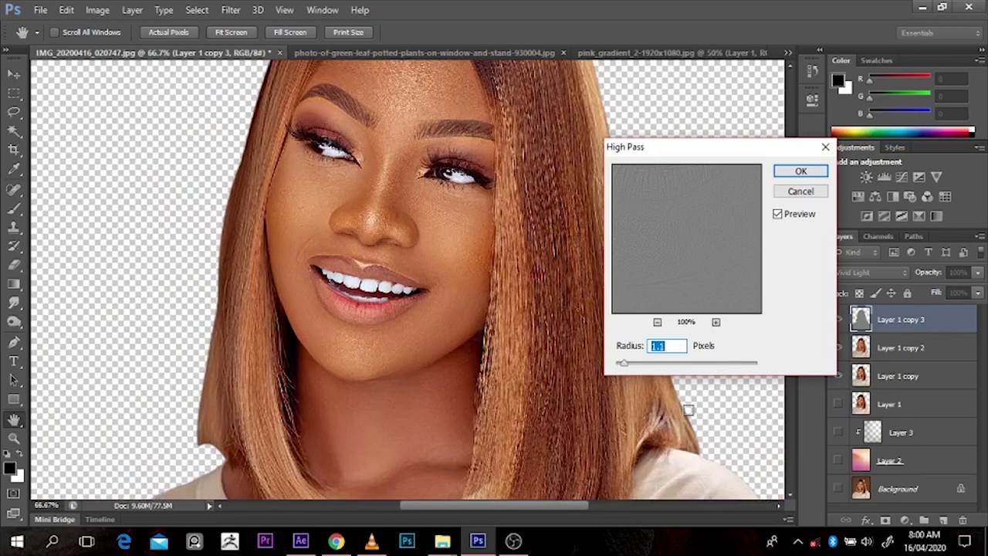
click(632, 364)
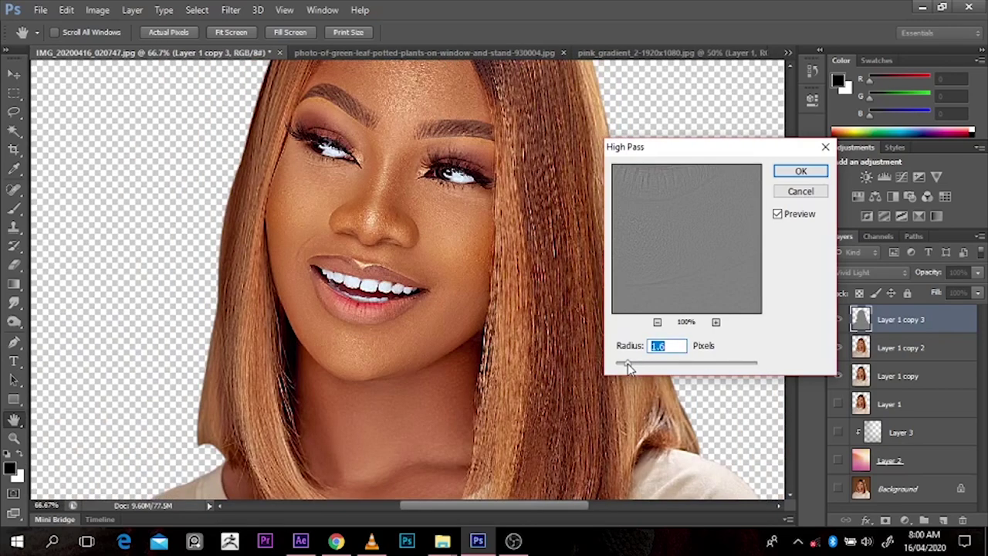
alt+click(565, 313)
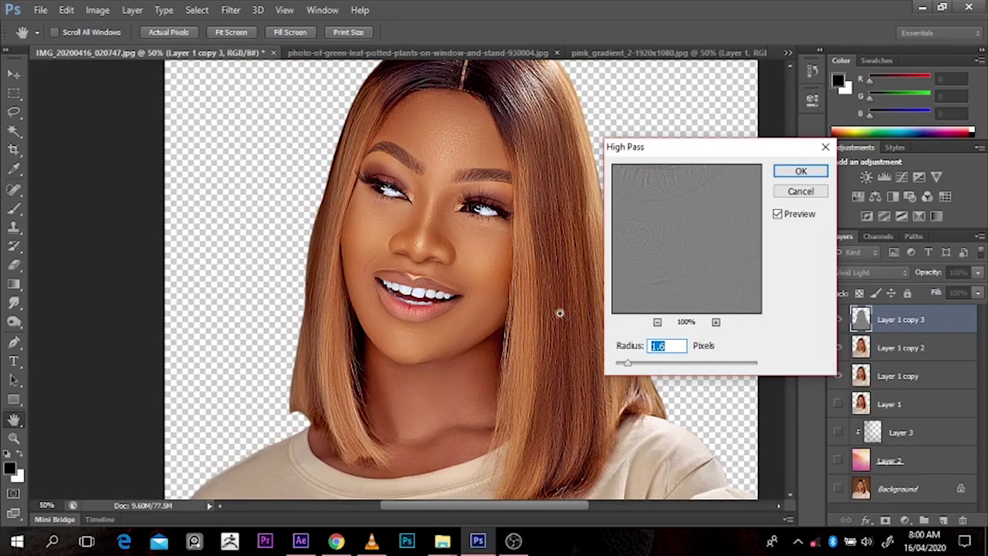
ctrl+click(532, 286)
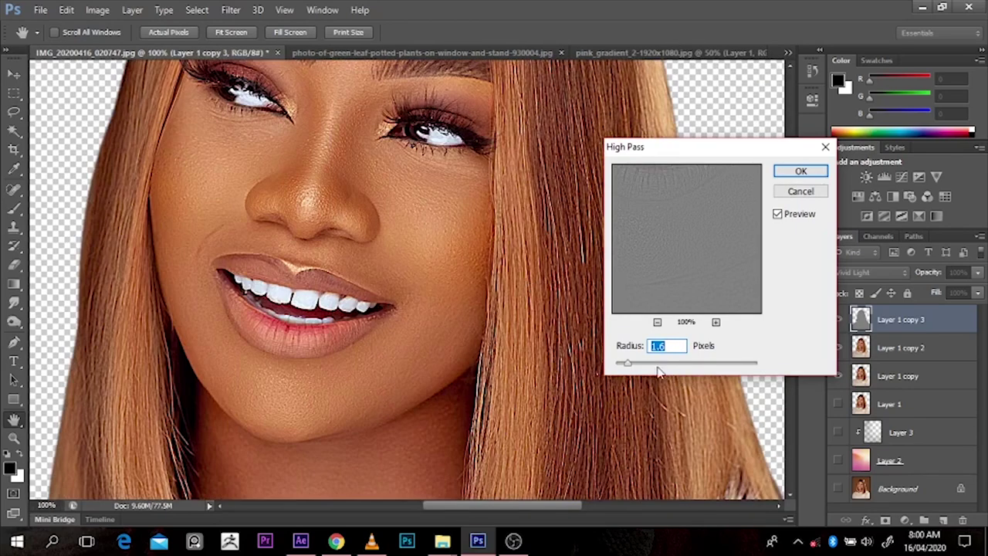
drag(638, 369, 629, 368)
click(787, 172)
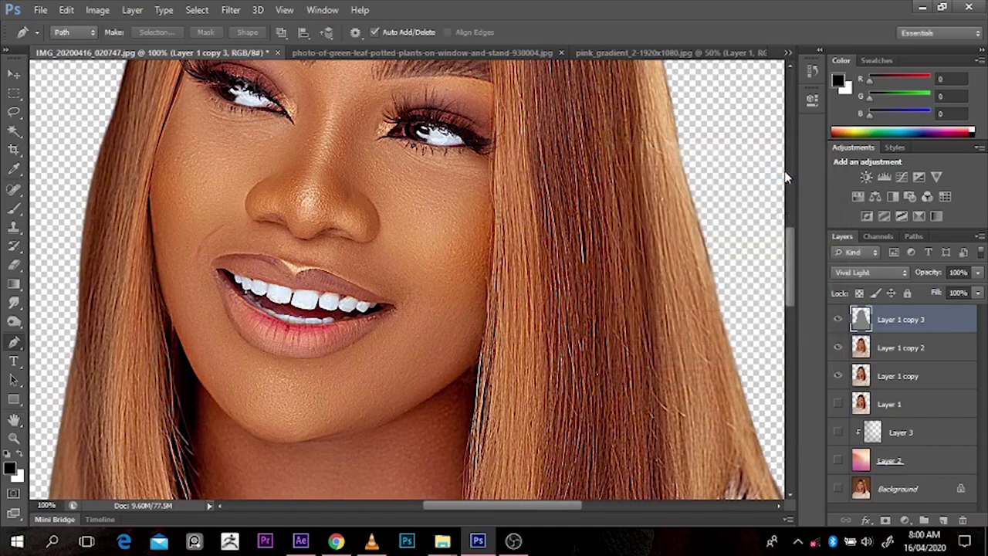
Step: Merge the High Pass layer and Layer 1 copy 2 down into Layer 1 copy
key(Delete)
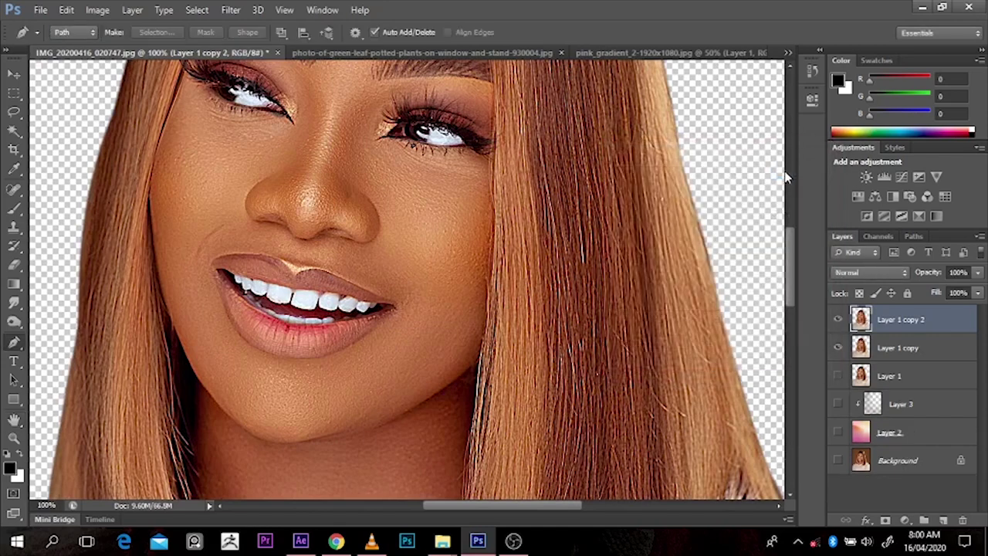
key(Delete)
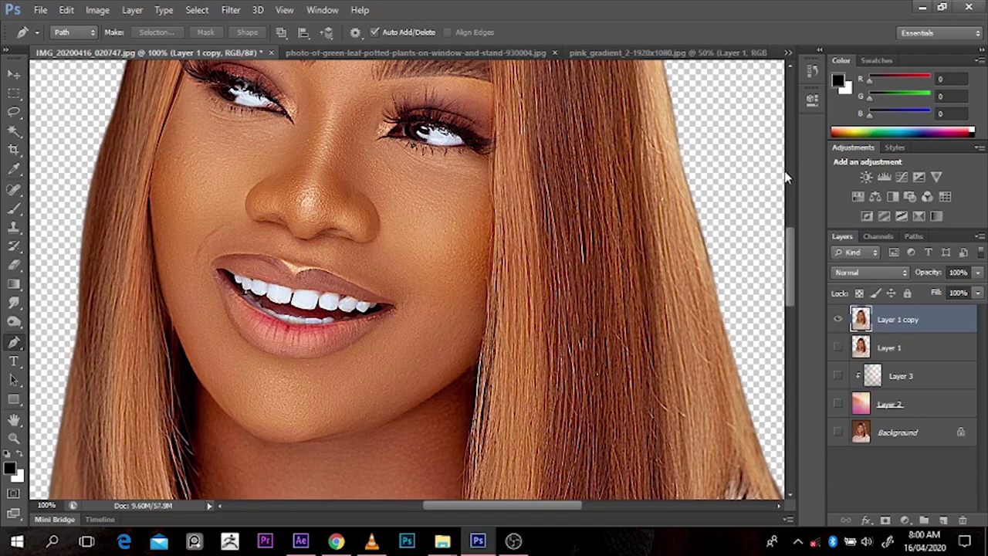
Step: Start a Pen path at the hair's outer tip above the left shoulder and trace around the hair ends up to the cheek
key(ctrl+minus)
key(ctrl+minus)
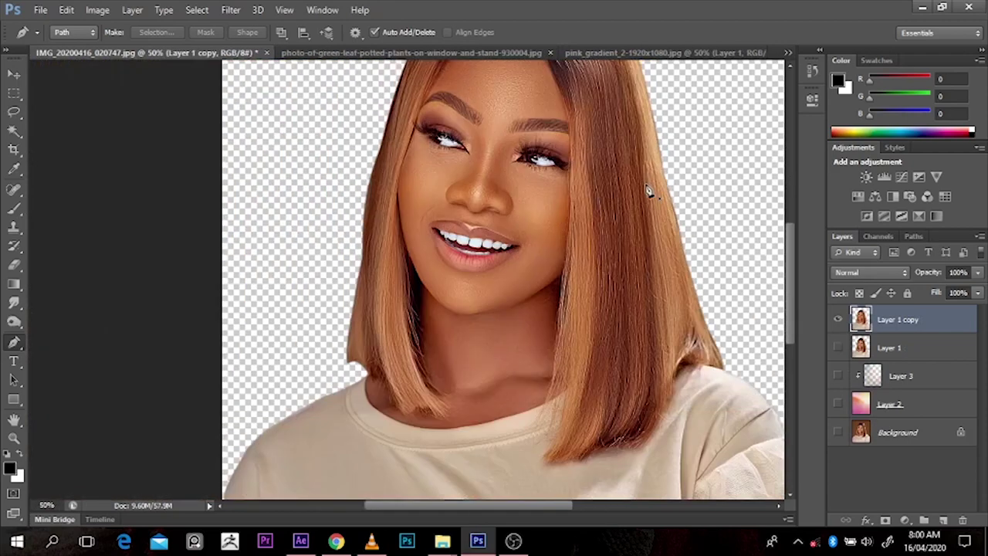
scroll(790, 284, up, 3)
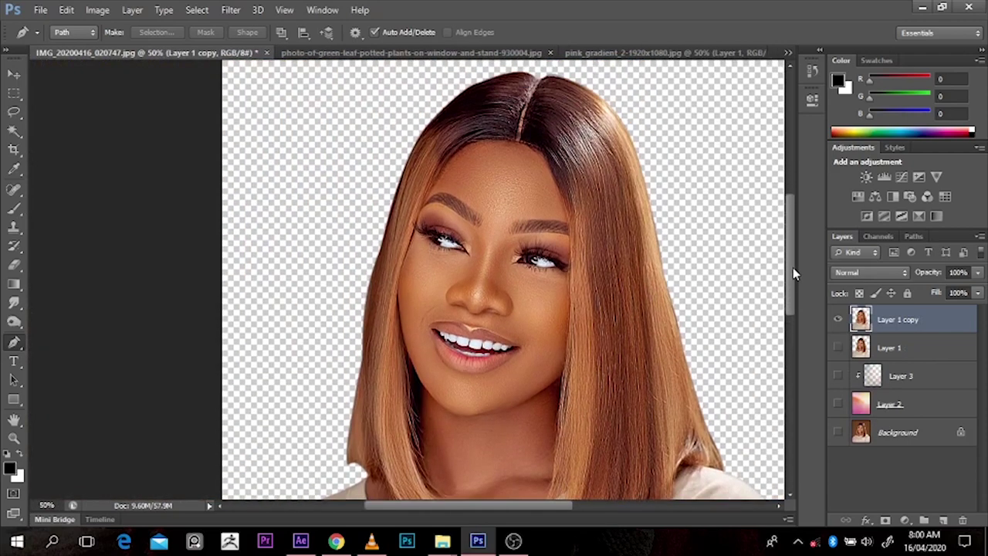
alt+click(465, 270)
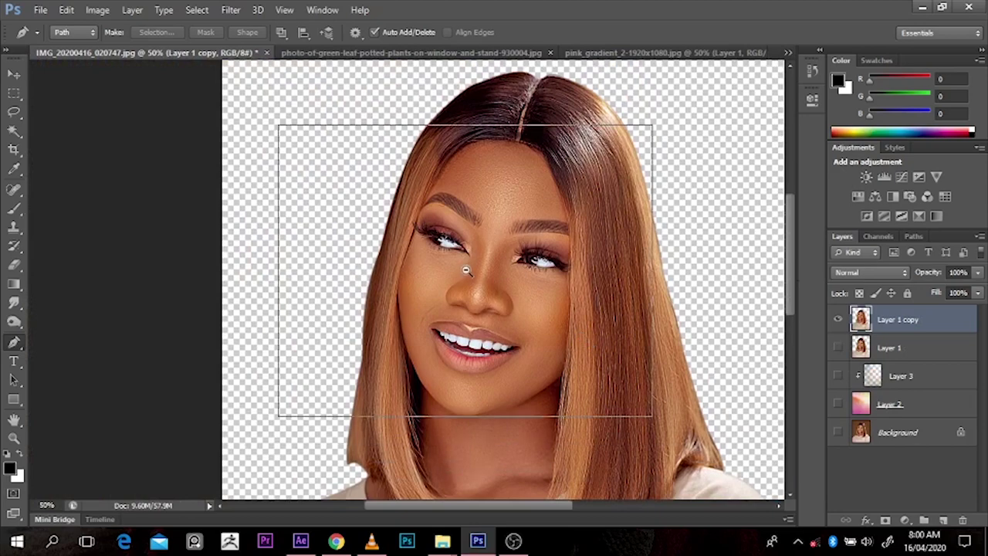
ctrl+click(360, 386)
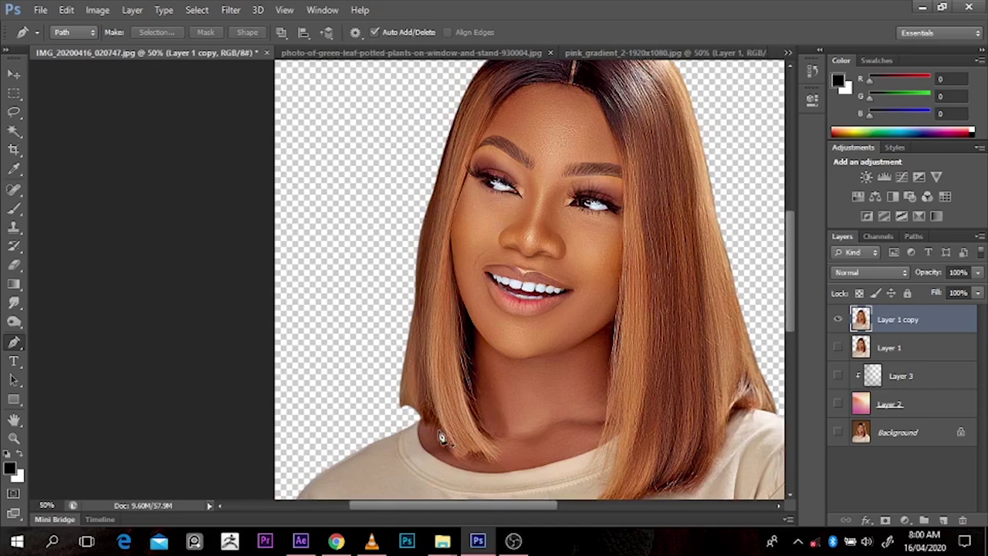
click(411, 416)
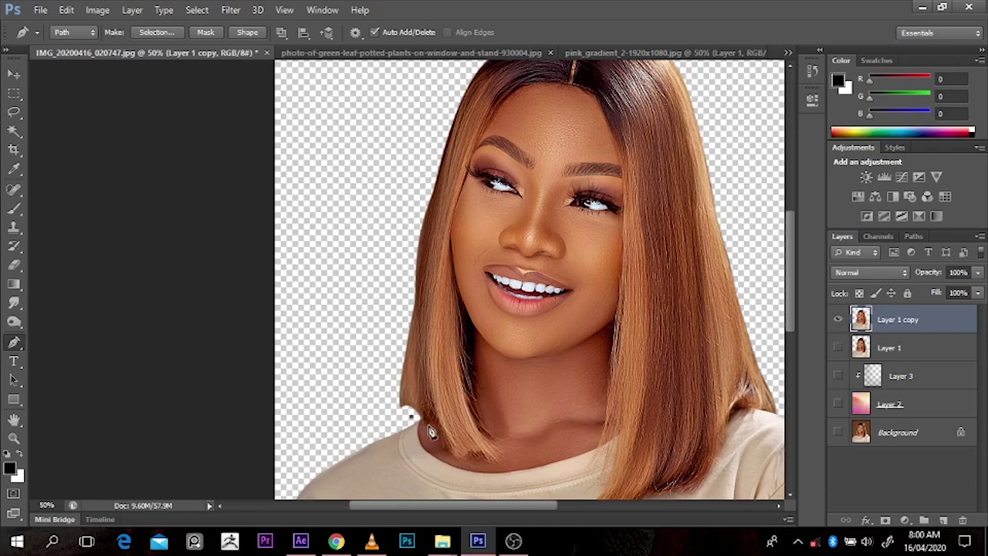
drag(458, 463, 468, 464)
drag(478, 420, 474, 403)
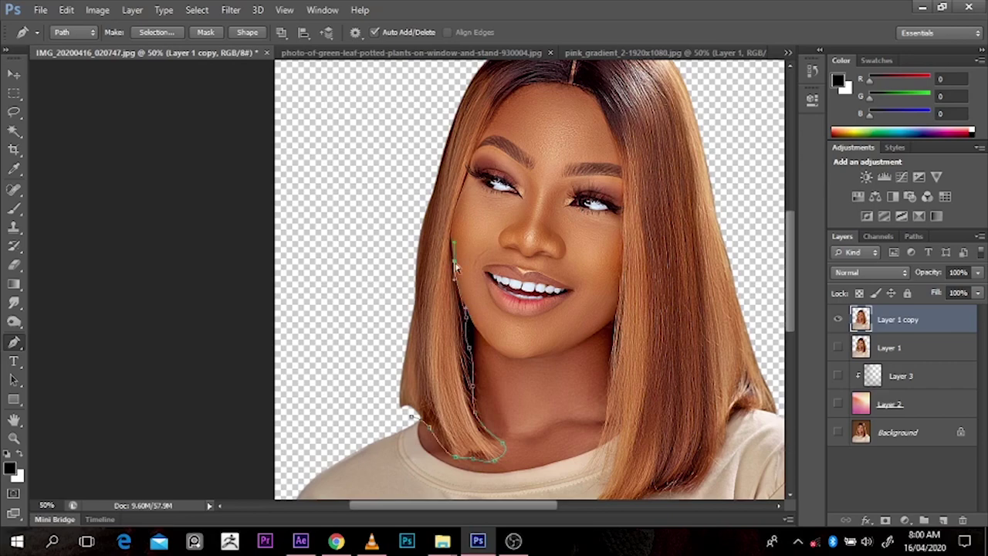
Step: Continue the path up the inner hair edge beside the left cheek and across the hairline over the forehead
scroll(457, 304, up, 1)
scroll(450, 234, up, 3)
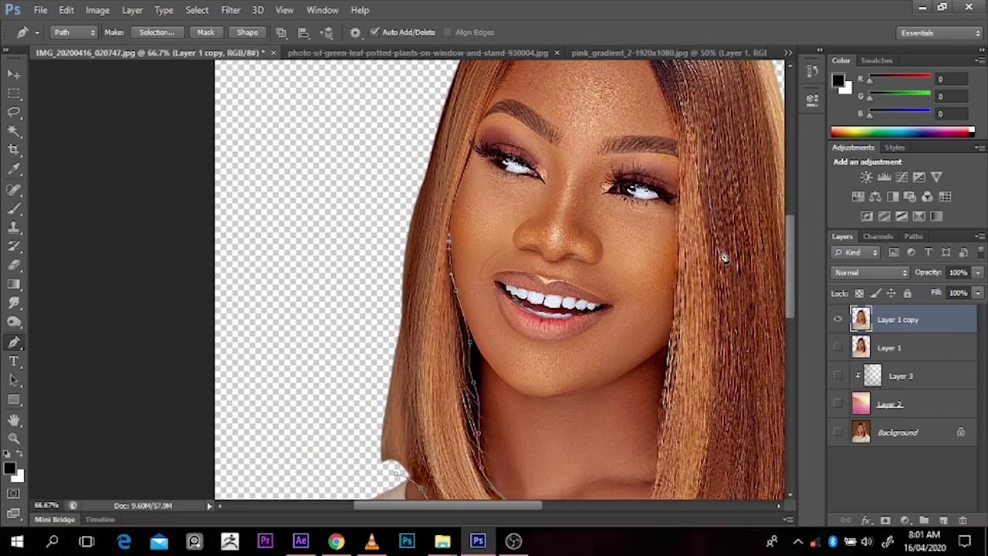
click(472, 242)
drag(503, 174, 511, 160)
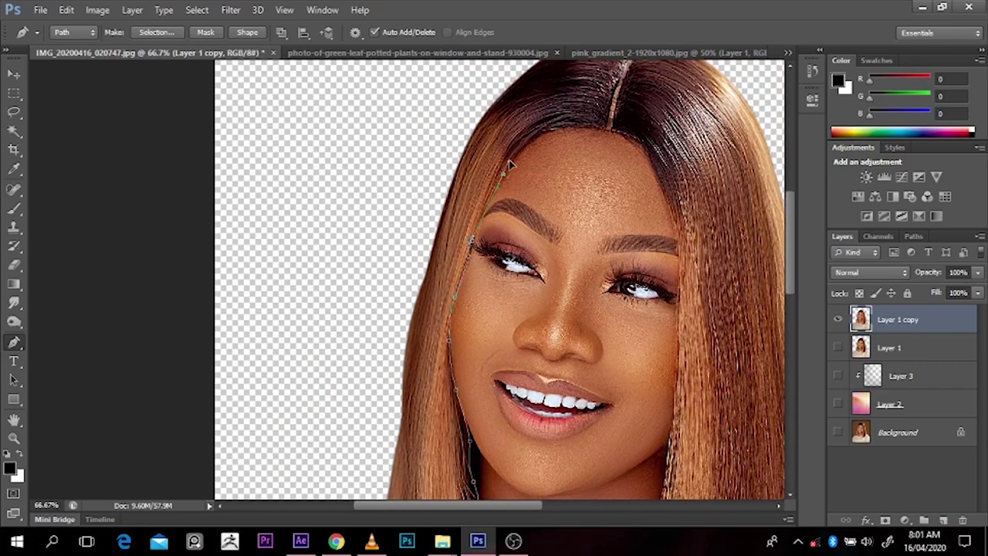
drag(587, 126, 636, 132)
drag(467, 505, 508, 505)
Step: Extend the path down the inner hair edge on the right side of the face, past the neck onto the shirt
alt+click(423, 125)
drag(510, 234, 512, 381)
alt+click(511, 234)
scroll(613, 193, down, 6)
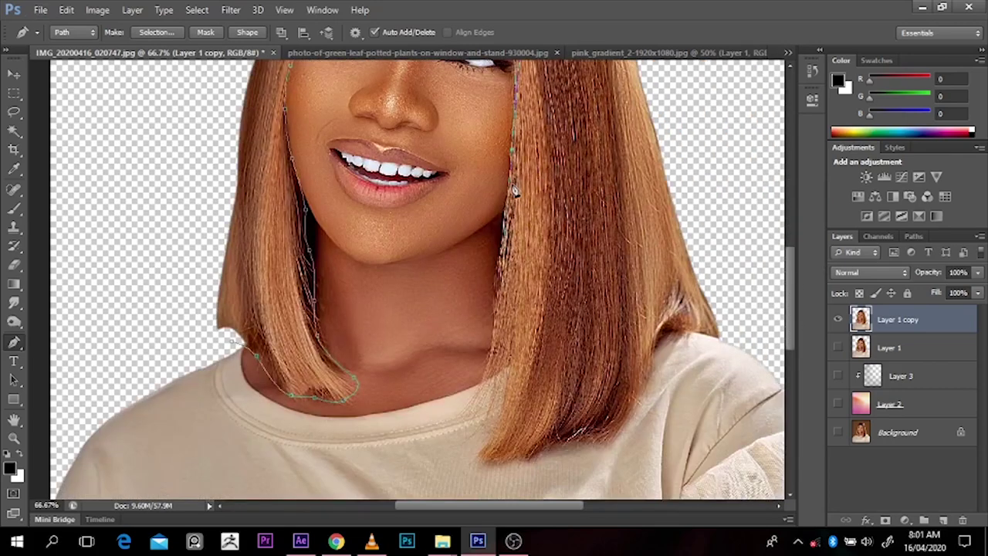
alt+click(492, 337)
drag(492, 337, 542, 466)
Step: Trace the path around the right-hand hair ends over the shirt up to the hair's outer edge at the shoulder
scroll(475, 411, up, 1)
scroll(485, 415, down, 1)
click(476, 428)
click(596, 456)
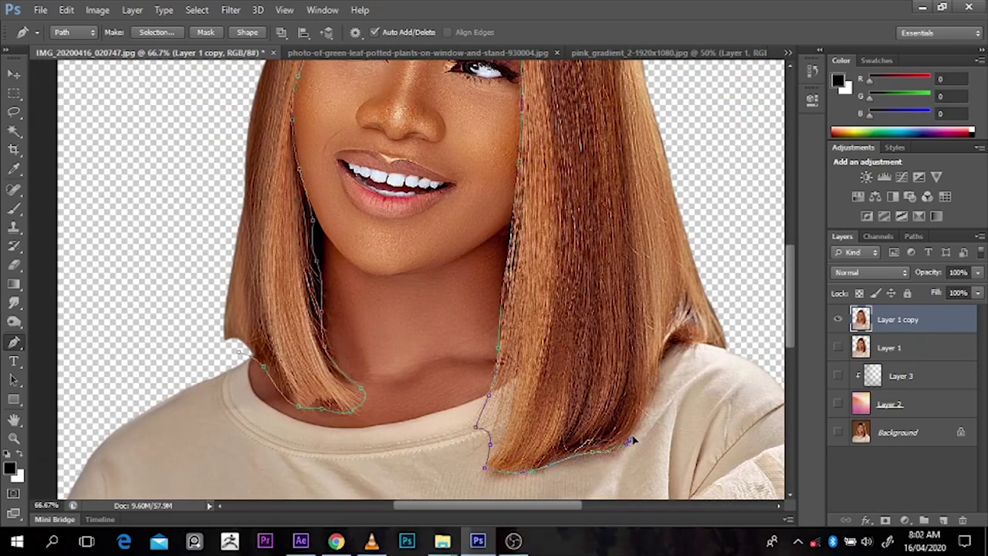
click(627, 442)
click(656, 382)
click(687, 343)
click(713, 349)
Step: Close the path around the outside of the hair, convert it to a selection and copy the hair to a new layer
key(ctrl+minus)
key(ctrl+minus)
key(ctrl+Return)
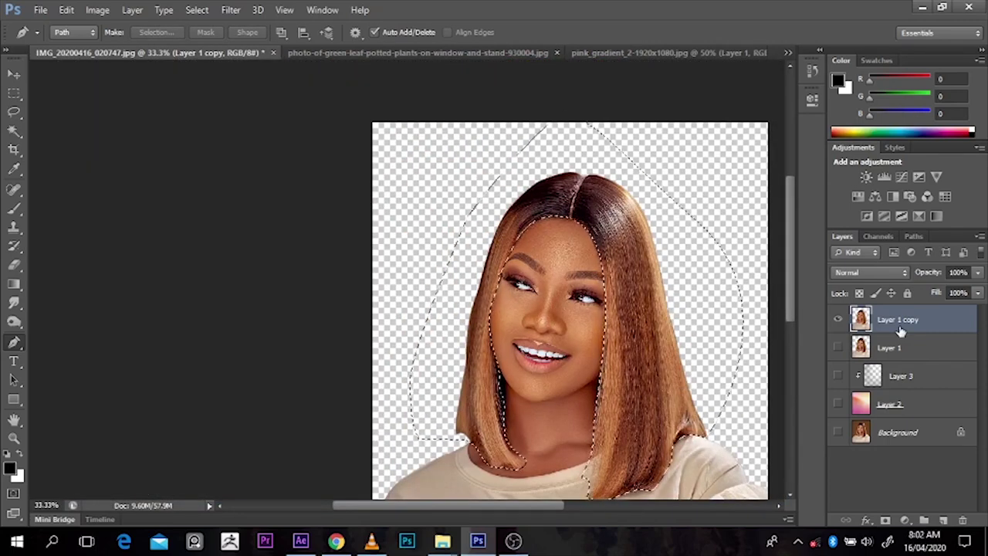
key(ctrl+j)
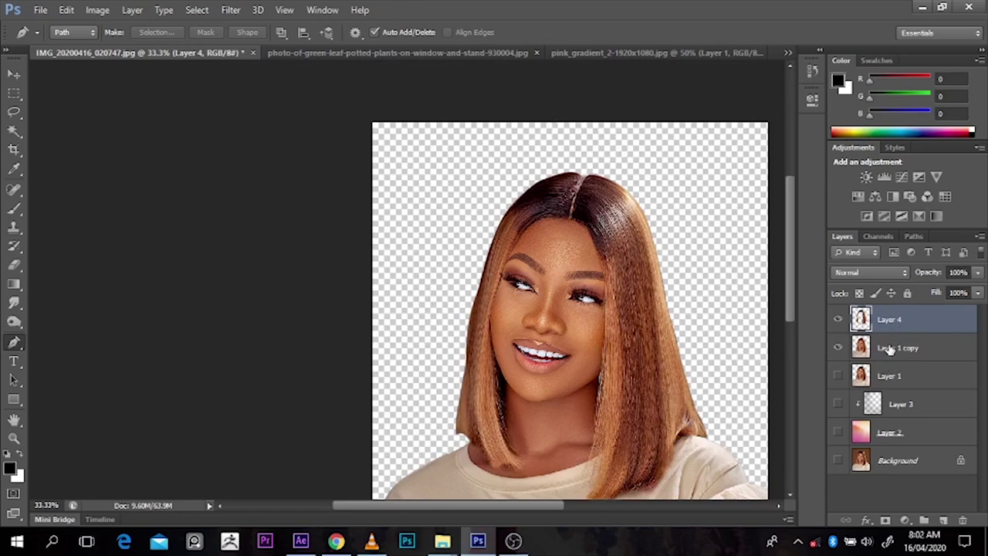
Step: Outline the left eyebrow on Layer 1 copy with a Pen path and copy it to a new layer
click(895, 348)
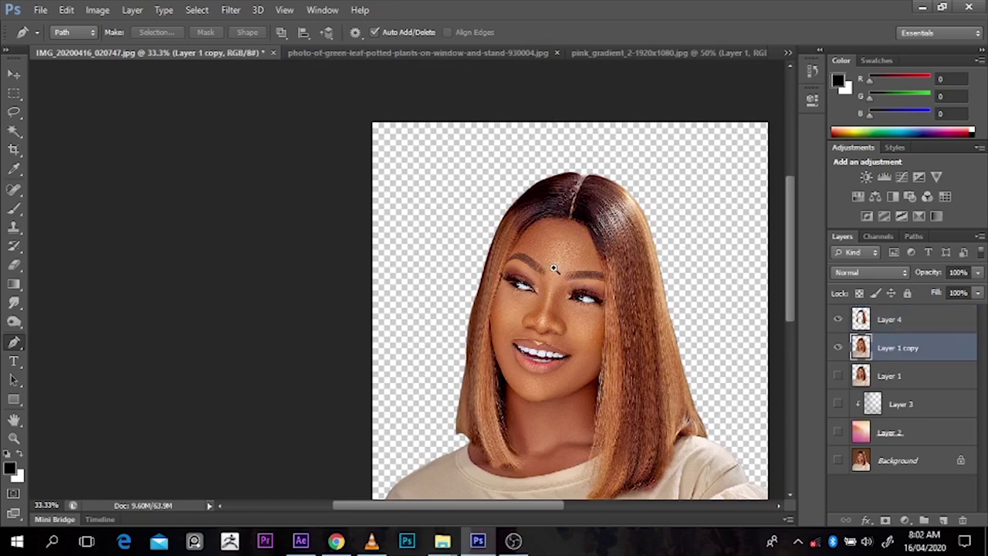
key(ctrl+plus)
key(ctrl+plus)
key(ctrl+plus)
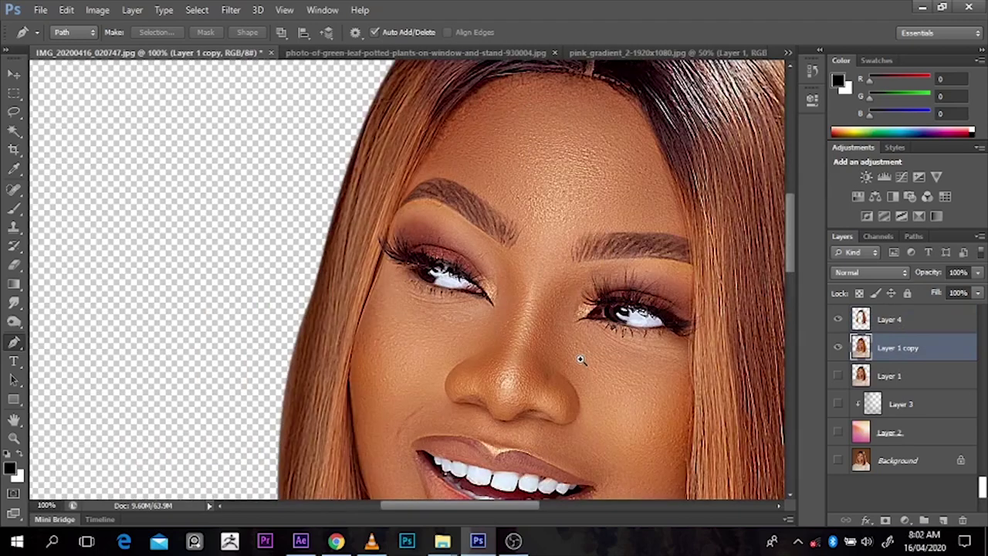
click(400, 210)
drag(453, 209, 523, 225)
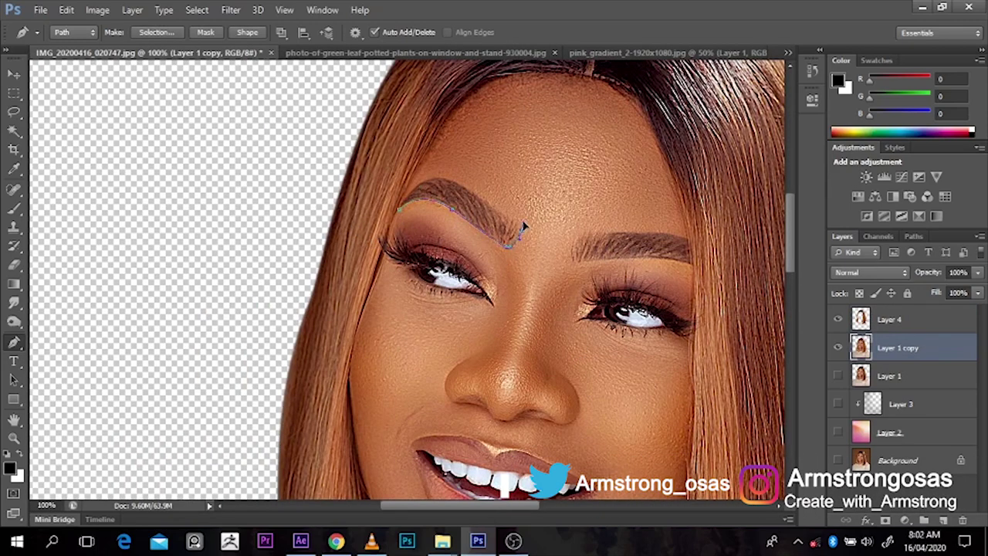
drag(444, 177, 430, 176)
drag(400, 210, 392, 236)
key(ctrl+Return)
key(ctrl+j)
Step: Outline the right eyebrow on Layer 1 copy, copy it to a new layer and merge it with the left eyebrow's layer
click(880, 379)
click(572, 236)
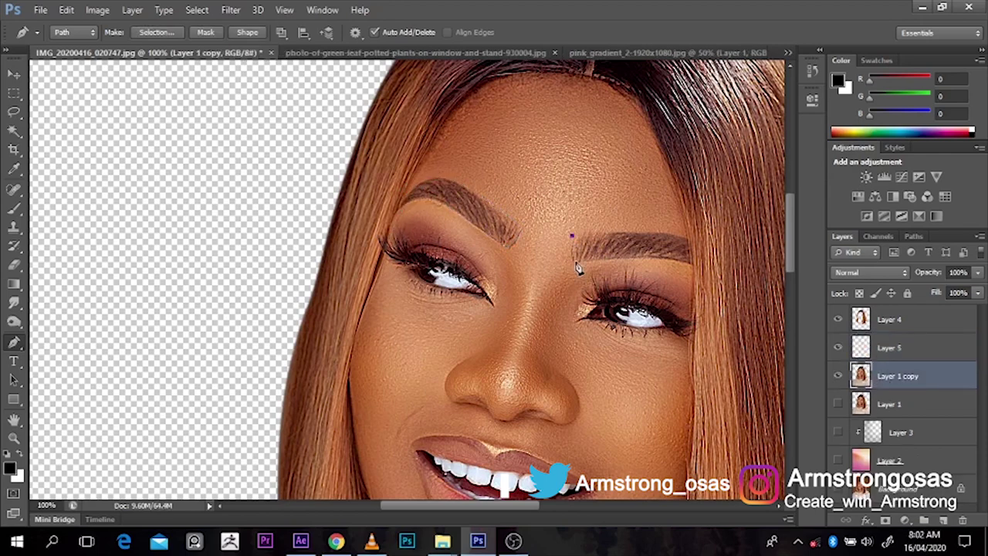
drag(693, 261, 690, 239)
click(572, 236)
key(ctrl+Return)
key(ctrl+j)
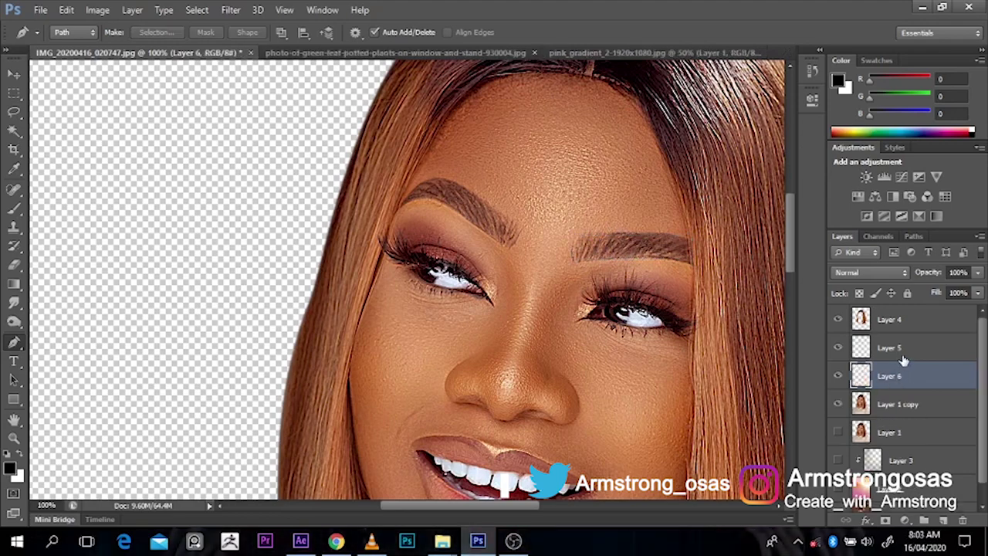
shift+click(903, 351)
key(ctrl+e)
Step: Outline the right eye with its lashes using a Pen path and copy it from Layer 1 copy to a new layer
click(594, 326)
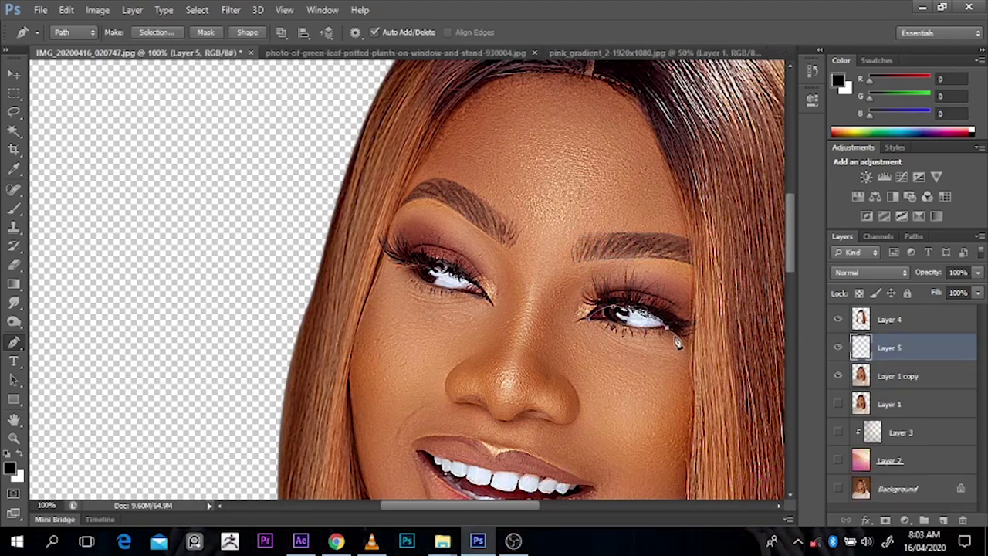
click(677, 337)
click(690, 331)
drag(665, 290, 656, 283)
click(617, 275)
click(588, 288)
click(589, 320)
key(ctrl+Return)
click(900, 377)
key(ctrl+j)
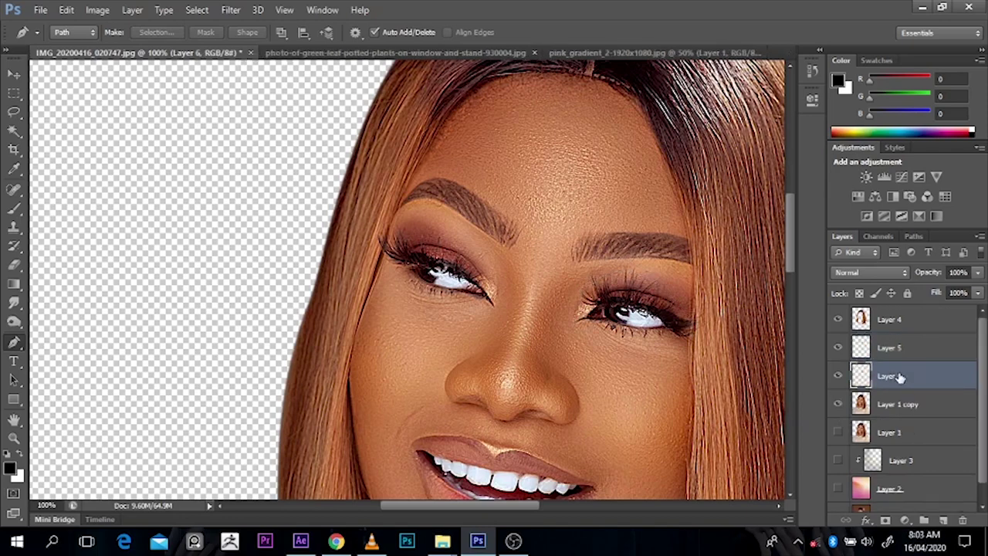
Step: Outline the left eye with its lashes on Layer 1 copy using a Pen path and convert it to a selection
click(898, 404)
click(406, 264)
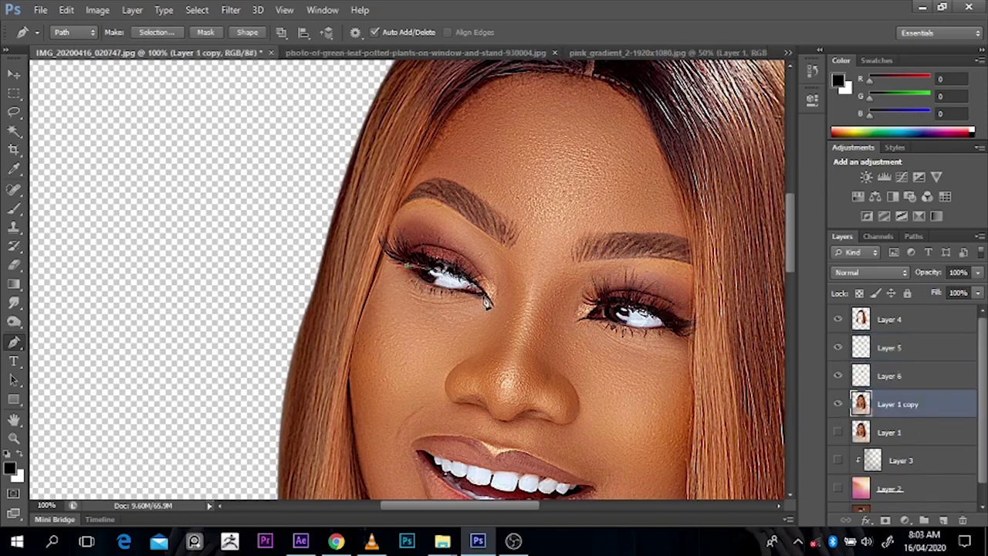
click(431, 284)
click(495, 314)
click(482, 276)
click(437, 235)
click(382, 236)
click(406, 265)
key(ctrl+Return)
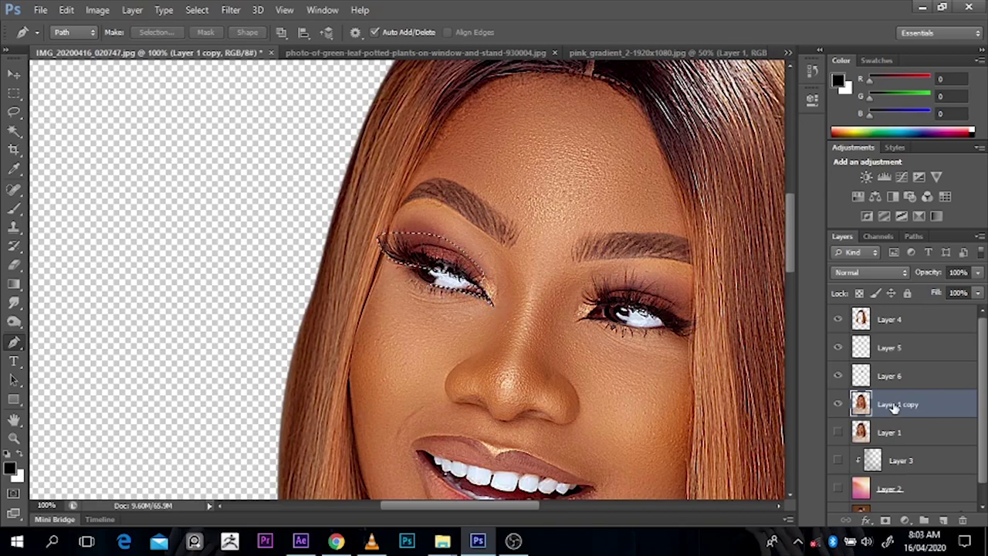
Step: Copy the selected left eye to a new layer and merge it with the right eye's layer
key(ctrl+j)
shift+click(896, 372)
key(ctrl+e)
Step: Check the hair, eyebrow and eye cut-outs by loading Layers 4, 5 and 6 as selections in turn, and deselect
key(ctrl+minus)
drag(790, 275, 794, 325)
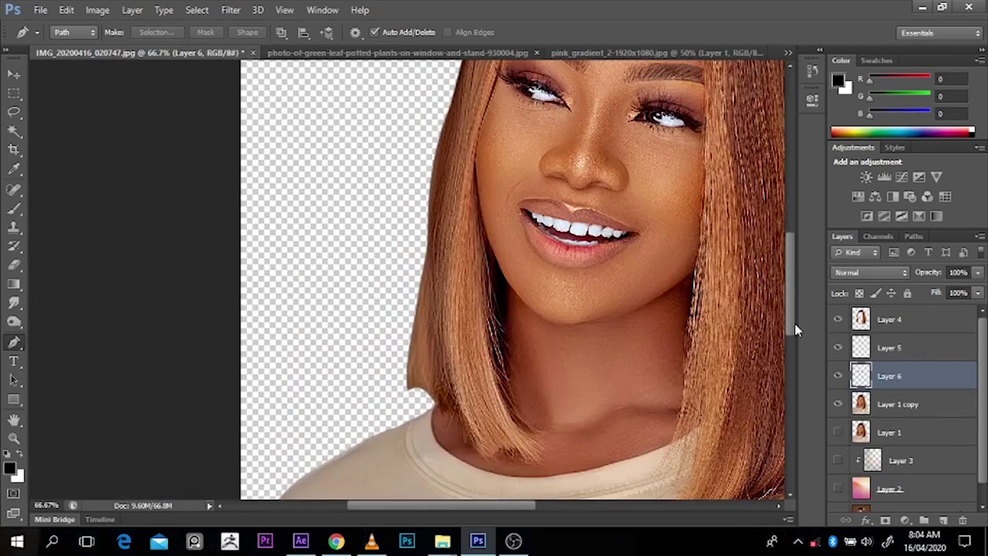
scroll(797, 328, up, 1)
key(ctrl+minus)
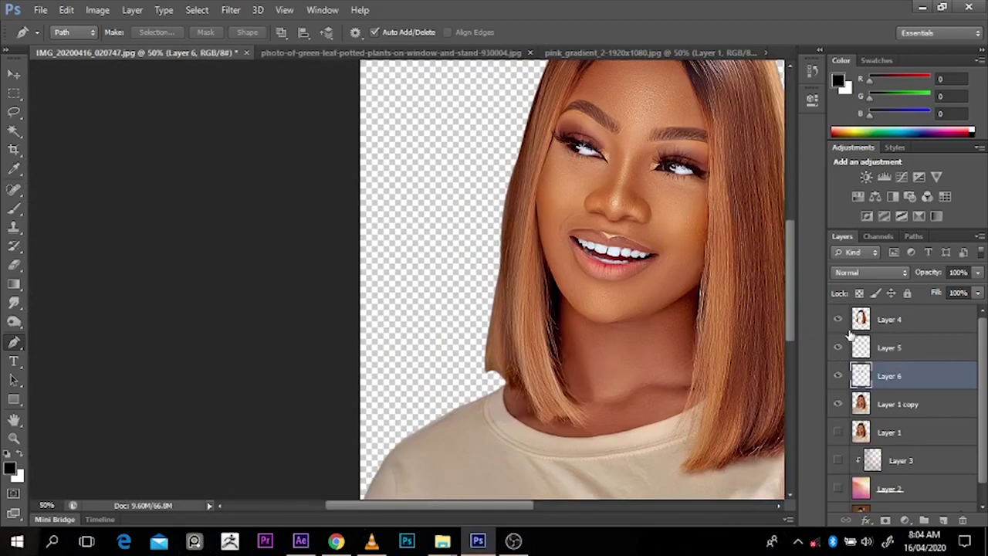
ctrl+click(861, 322)
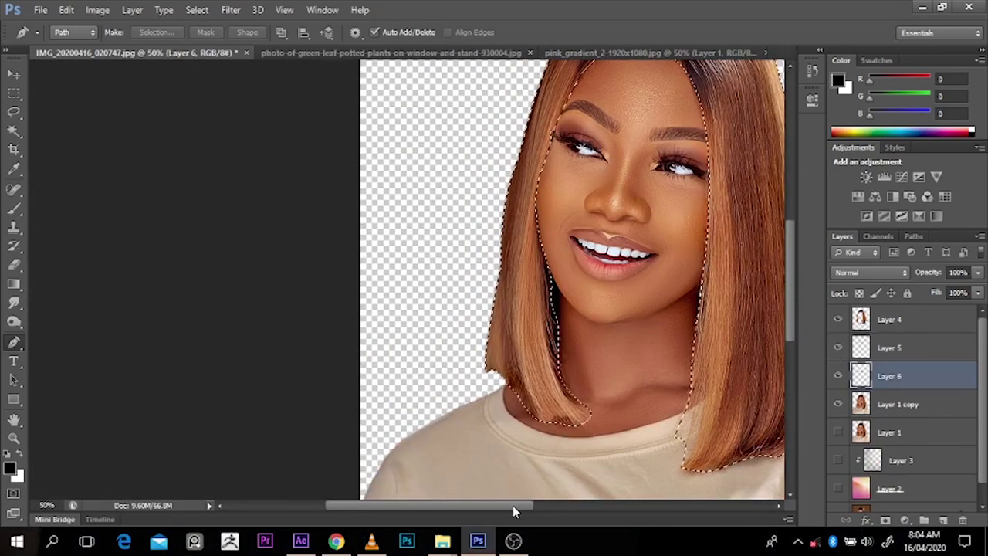
drag(513, 505, 571, 507)
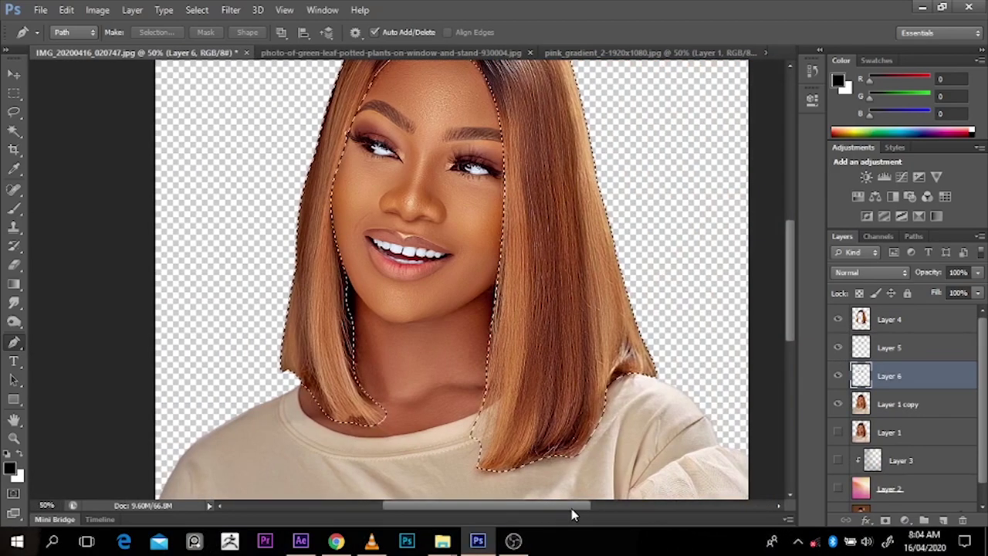
ctrl+click(861, 349)
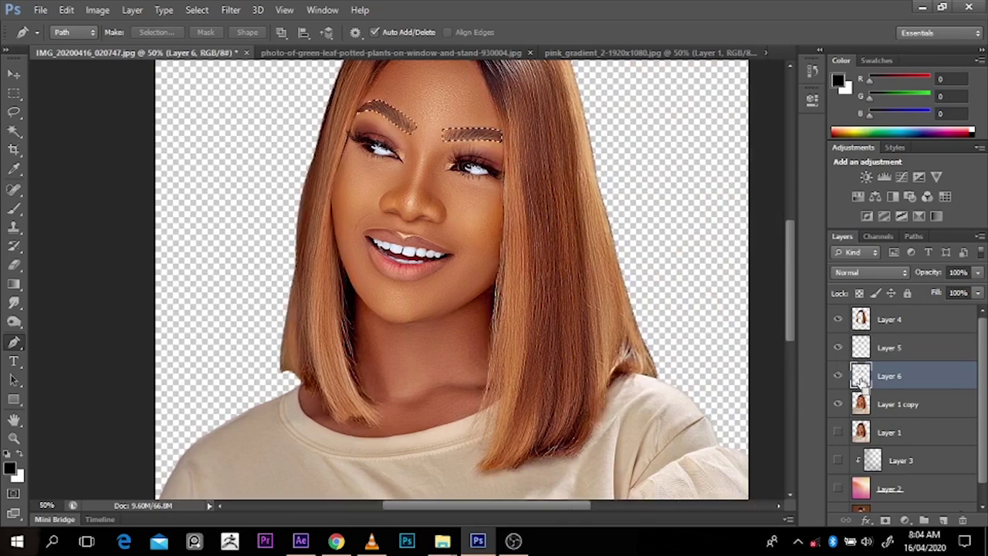
ctrl+click(862, 377)
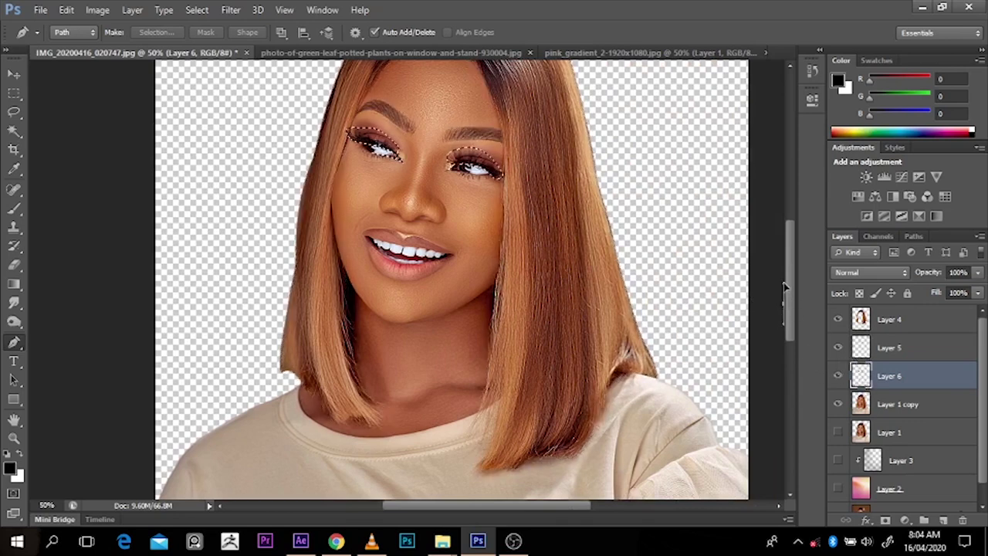
scroll(494, 151, up, 2)
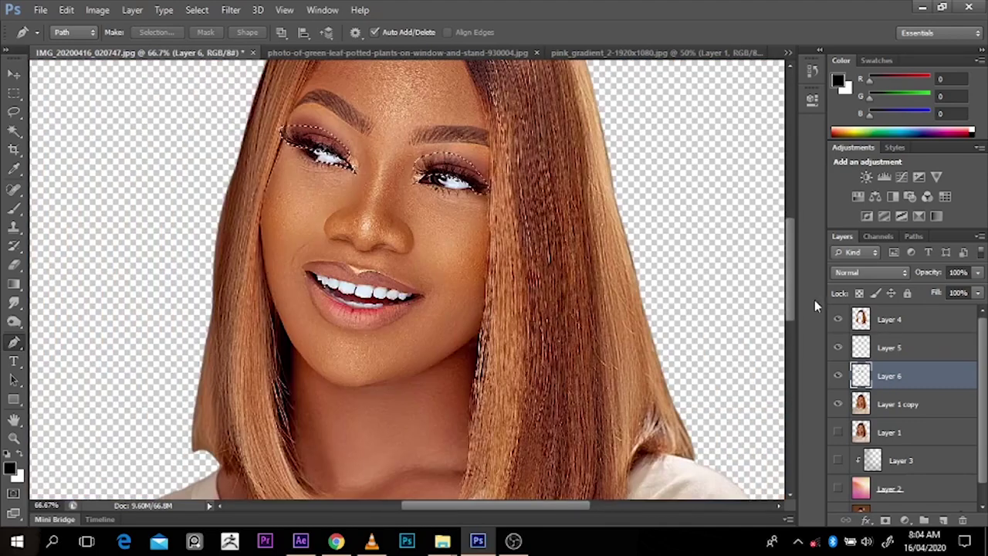
mouse_move(789, 300)
mouse_down()
mouse_move(788, 285)
mouse_move(789, 299)
mouse_up()
key(ctrl+d)
scroll(641, 195, down, 1)
Step: Duplicate the hair layer, Layer 4, and set the duplicate's blend mode to Linear Light
click(879, 325)
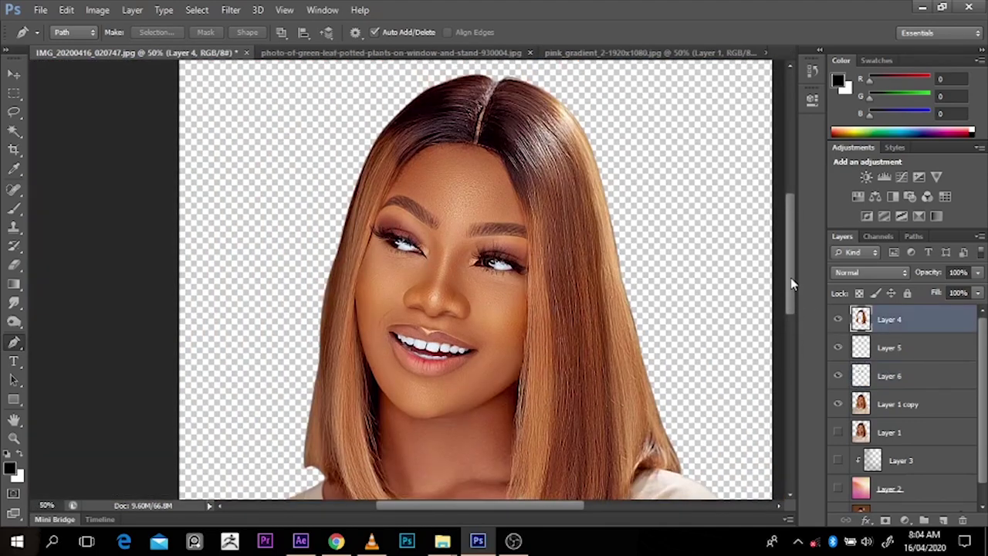
key(ctrl+j)
click(871, 271)
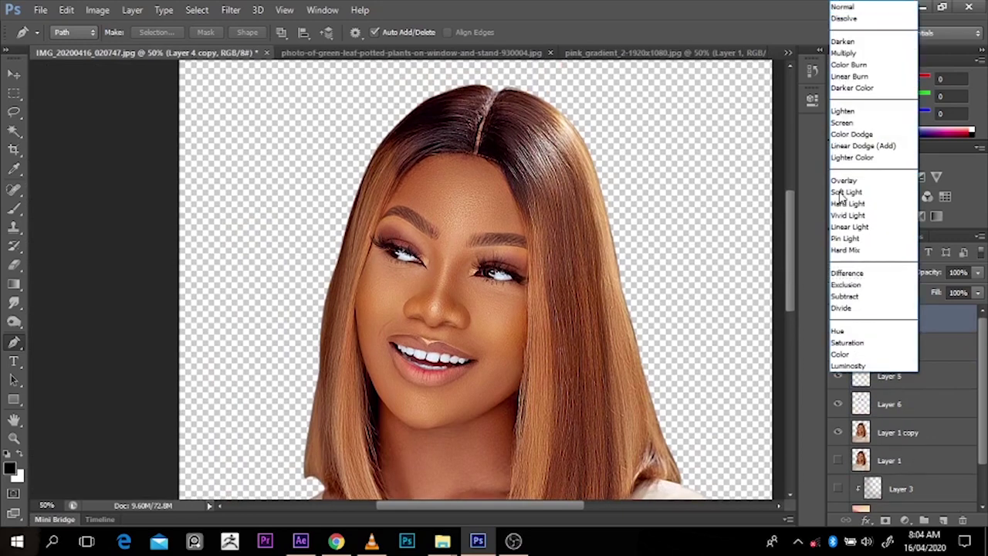
click(849, 226)
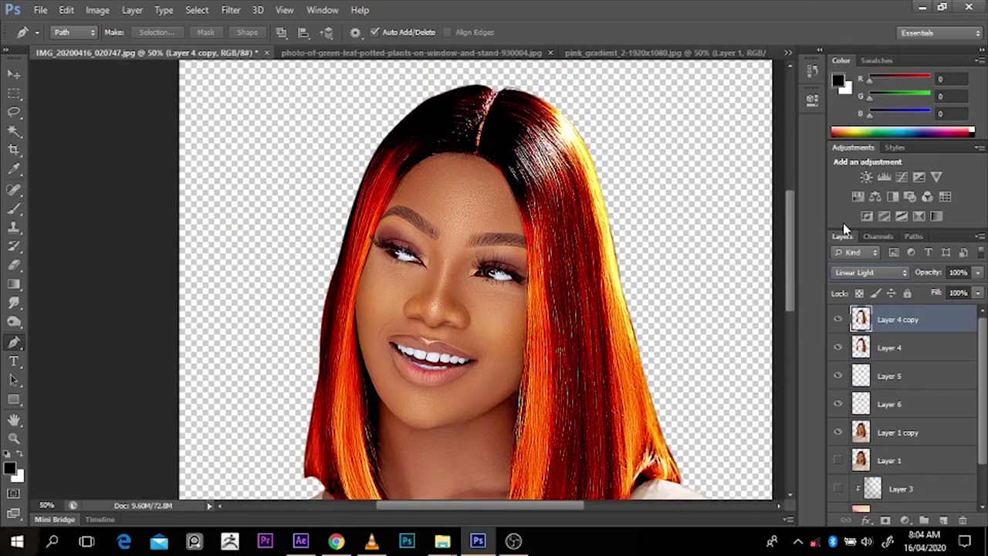
Step: Apply a High Pass filter with a 0.6-pixel radius to the duplicated hair layer and merge it into Layer 4
click(235, 10)
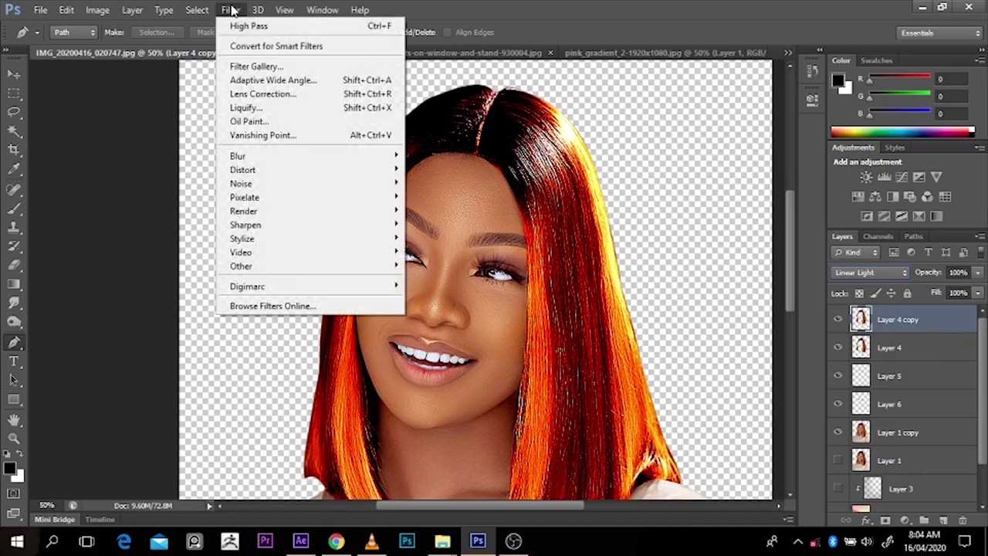
mouse_move(283, 269)
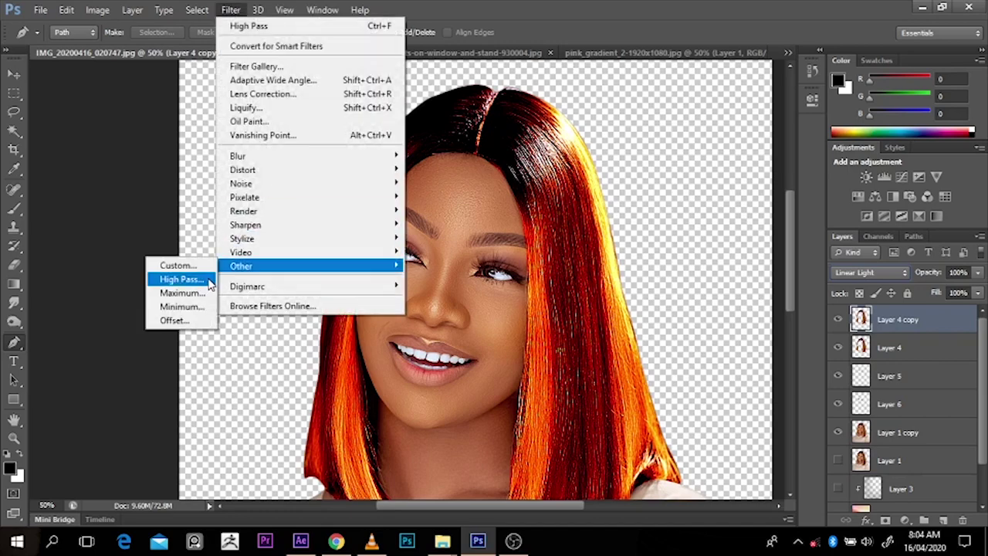
click(182, 278)
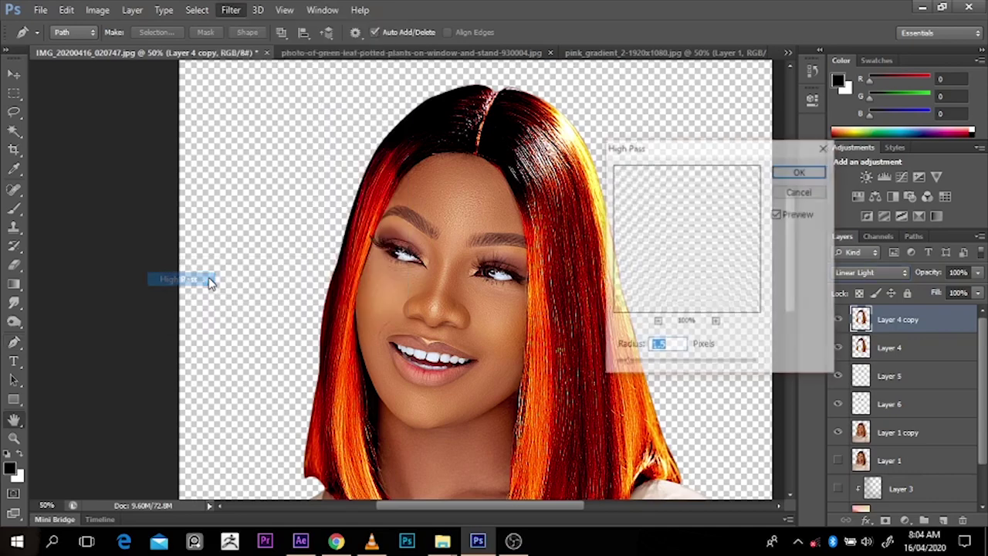
drag(625, 369, 622, 369)
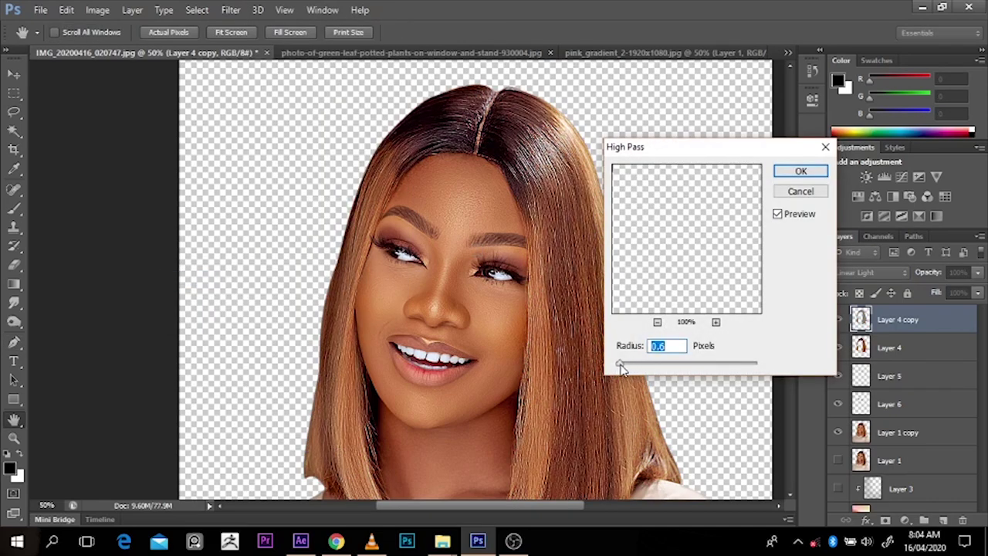
click(823, 173)
key(p)
key(ctrl+e)
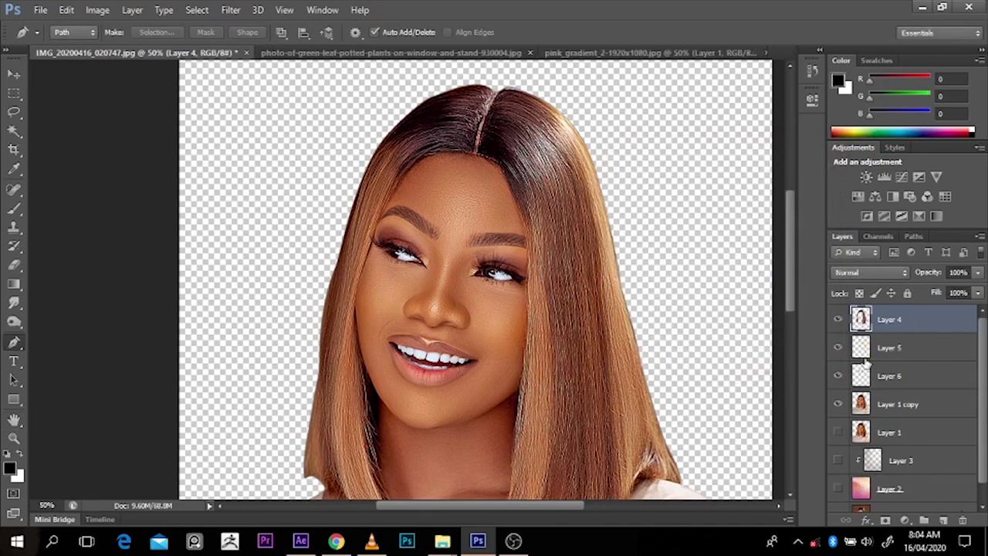
Step: Duplicate the eyebrow layer, Layer 5, set the copy to Hard Light and apply High Pass with a 2.1-pixel radius
click(895, 357)
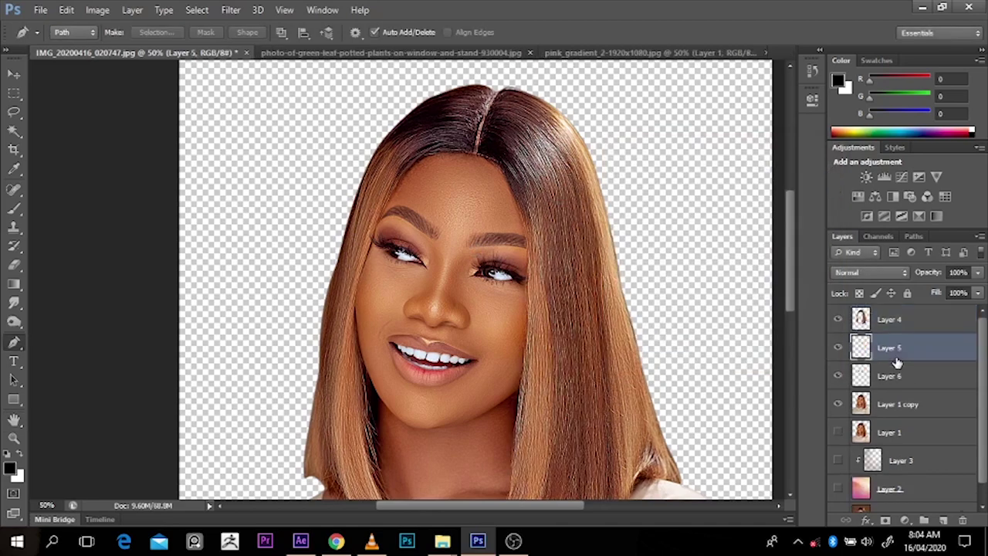
key(ctrl+j)
click(869, 274)
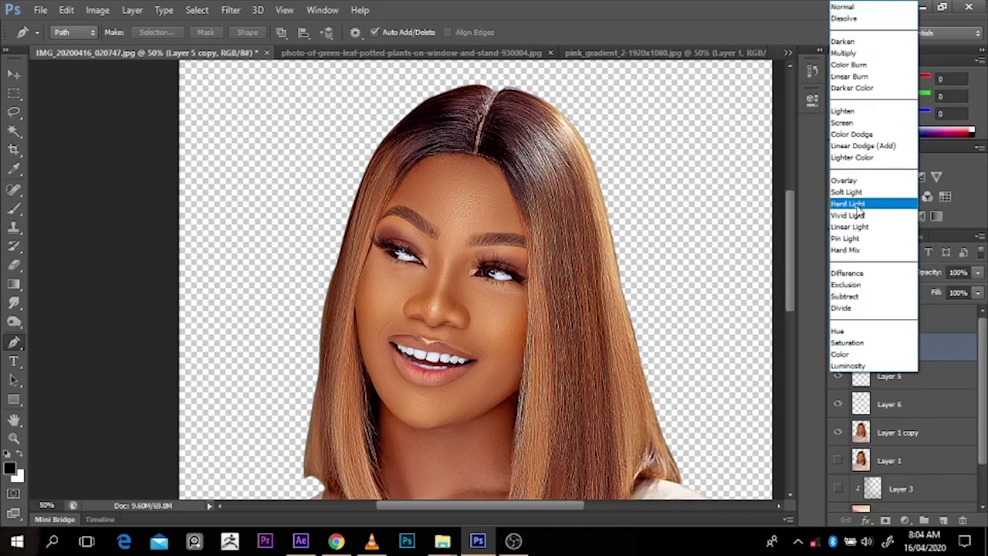
click(854, 200)
click(230, 10)
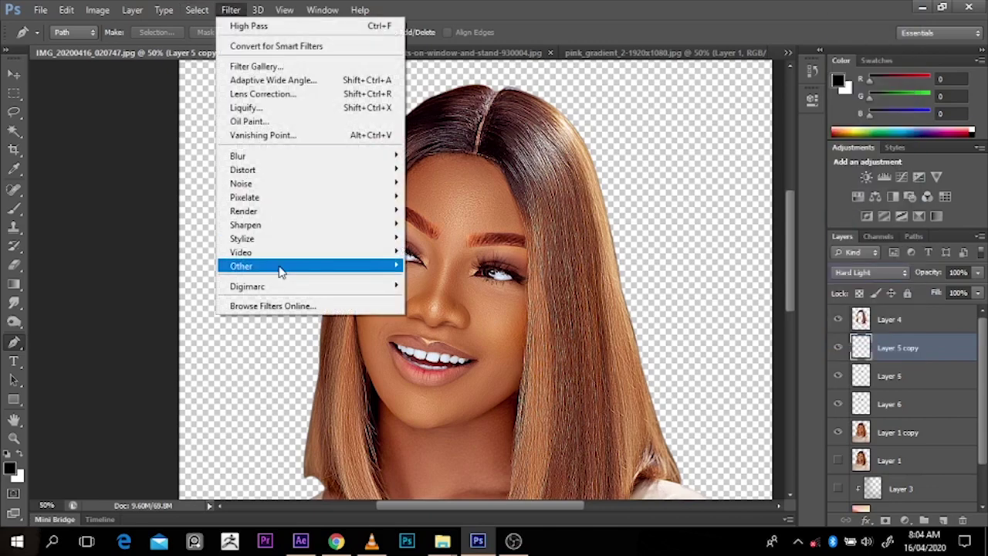
mouse_move(265, 273)
click(193, 278)
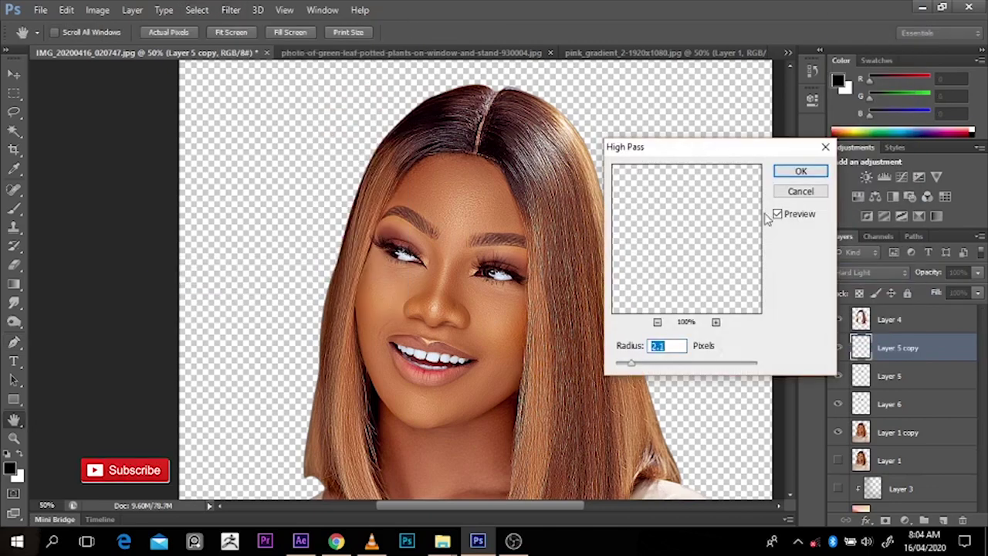
click(800, 171)
key(p)
Step: Change the eyebrow copy's blend mode to Vivid Light and merge it into Layer 5
click(870, 272)
click(855, 218)
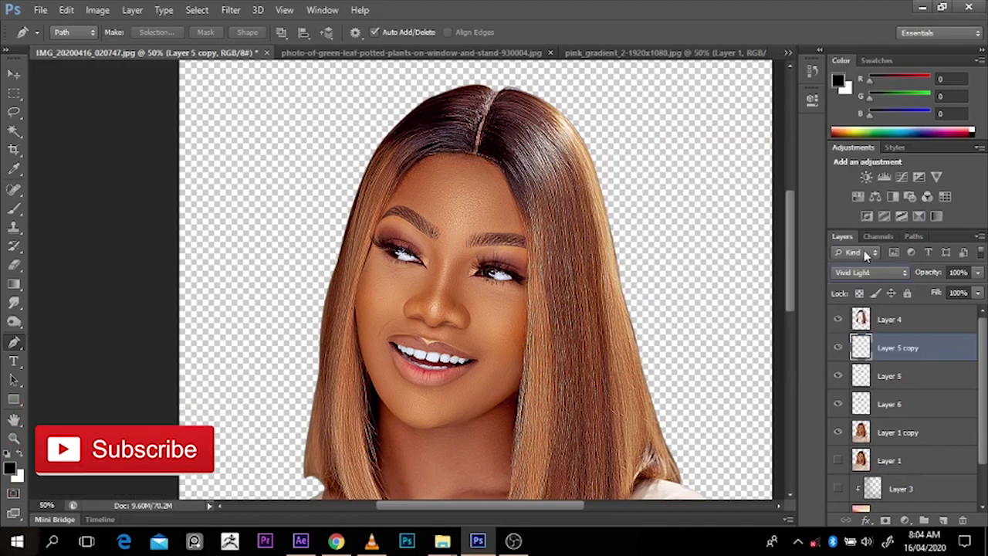
key(ctrl+e)
Step: Duplicate the eye layer, Layer 6, sharpen the copy with High Pass in Vivid Light mode, and merge it back down
click(893, 378)
key(ctrl+j)
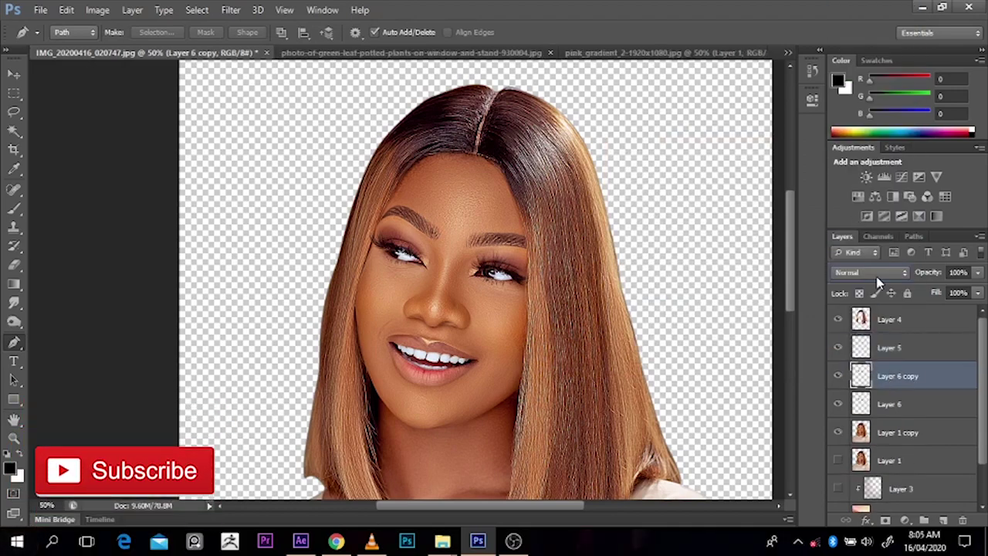
click(870, 272)
click(856, 216)
click(230, 10)
mouse_move(241, 266)
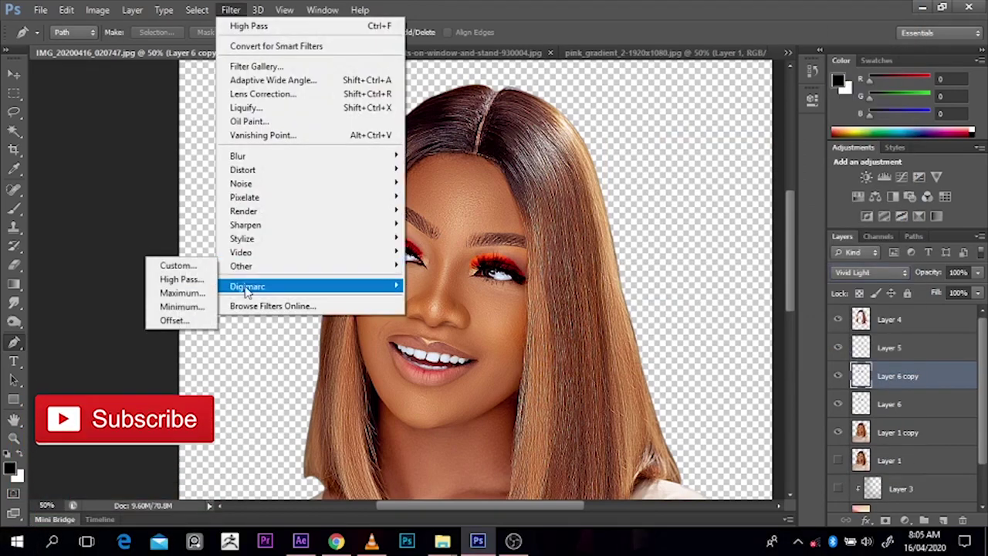
click(180, 279)
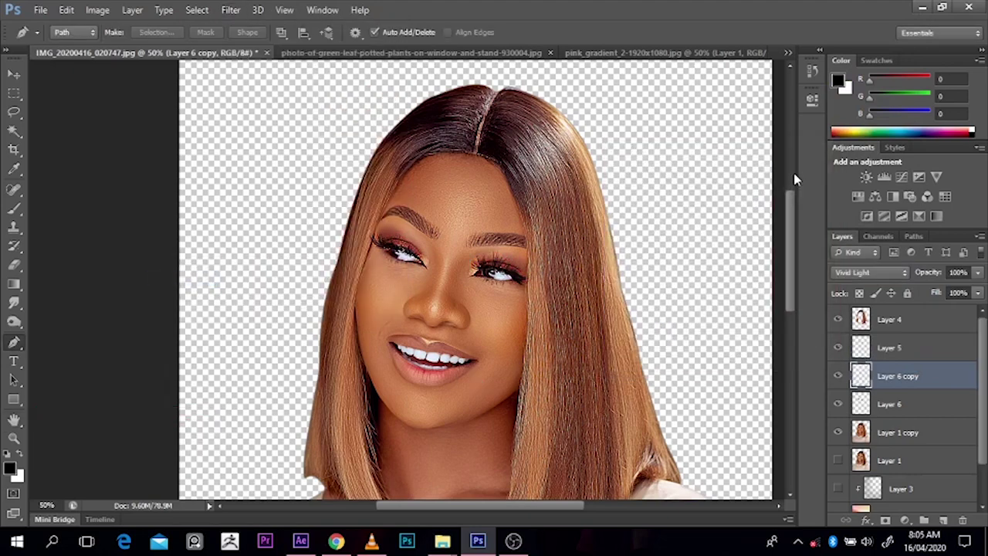
Step: Examine the sharpened hair, eyebrows and eyes, first on the whole portrait and then close up at 100% zoom
alt+click(566, 177)
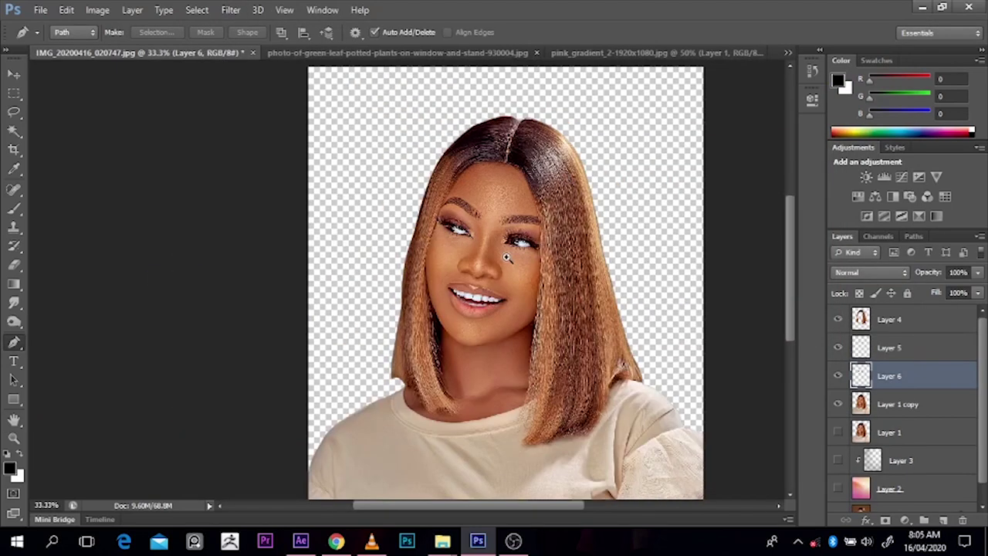
ctrl+click(506, 256)
alt+click(606, 216)
alt+click(606, 217)
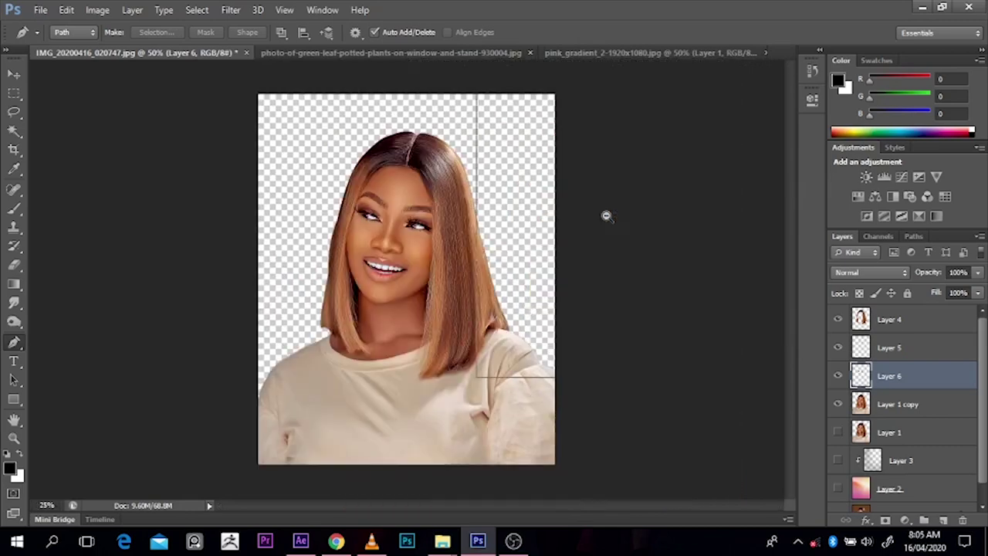
alt+click(606, 217)
ctrl+click(419, 210)
key(ctrl+plus)
key(ctrl+plus)
key(ctrl+plus)
key(ctrl+plus)
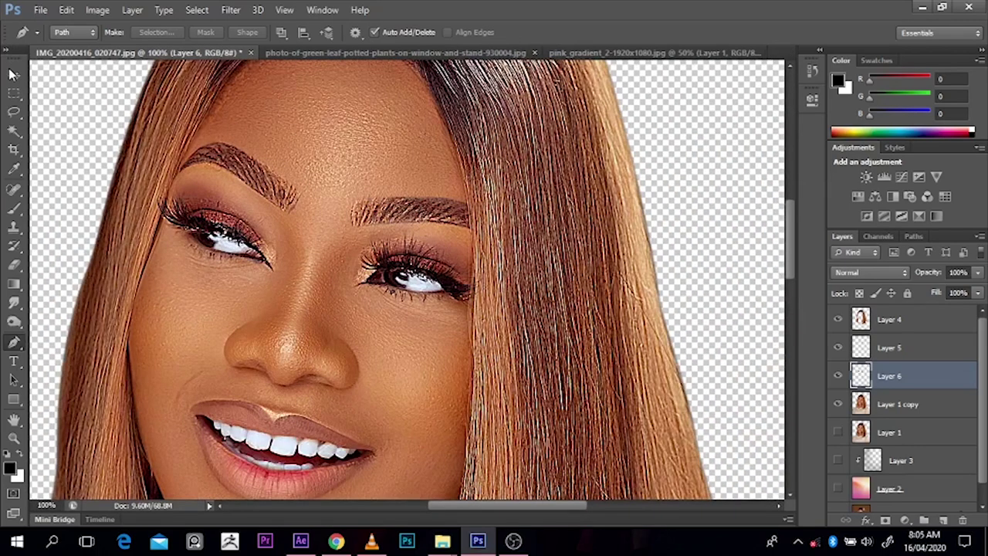
Step: Activate the Move tool, then review the document's pixel dimensions and resolution in Image Size and cancel the dialog
click(14, 73)
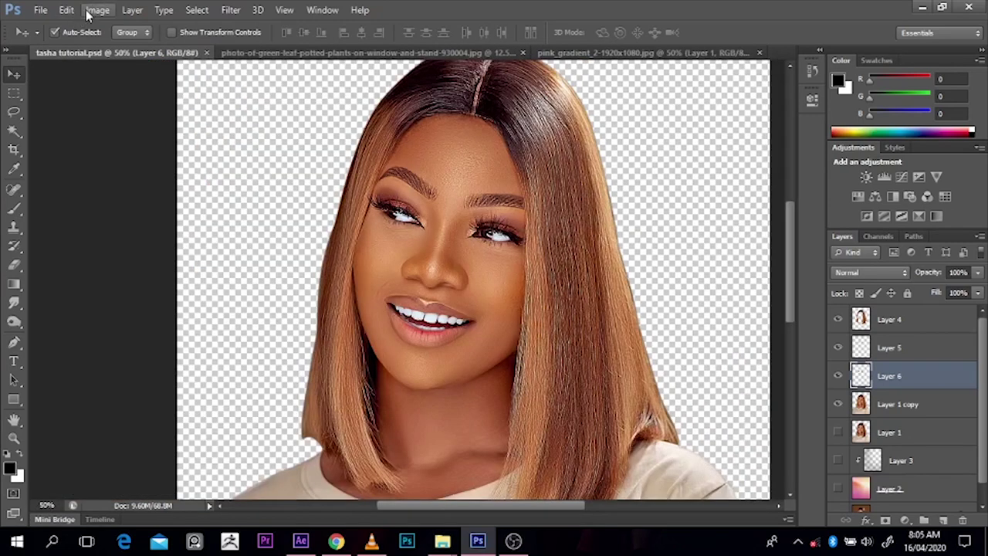
click(91, 12)
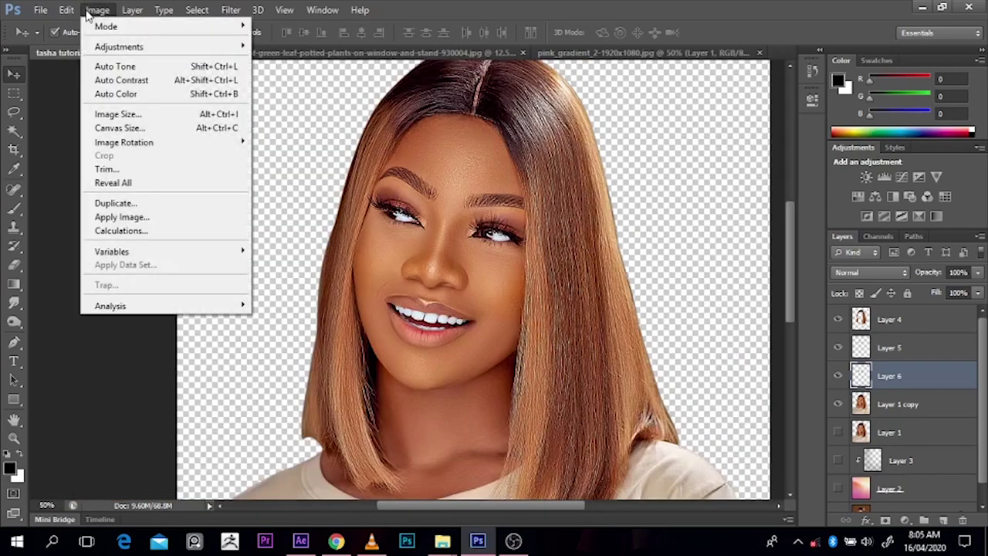
click(115, 113)
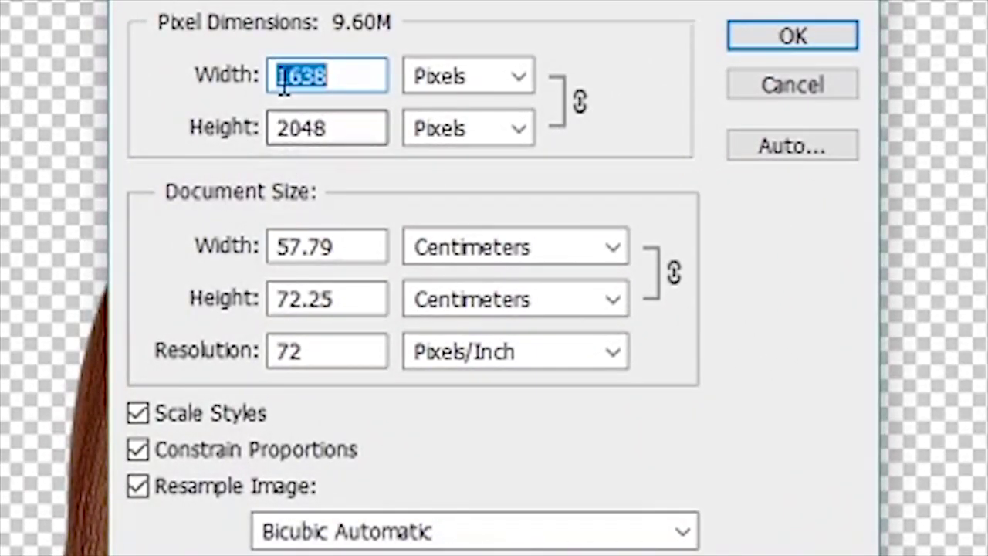
key(BackSpace)
key(ctrl+z)
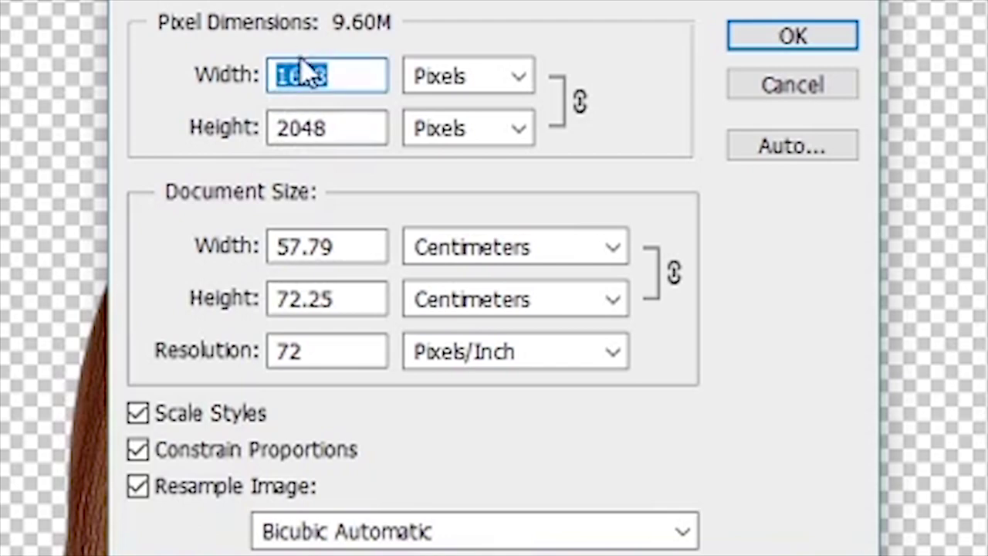
double_click(328, 359)
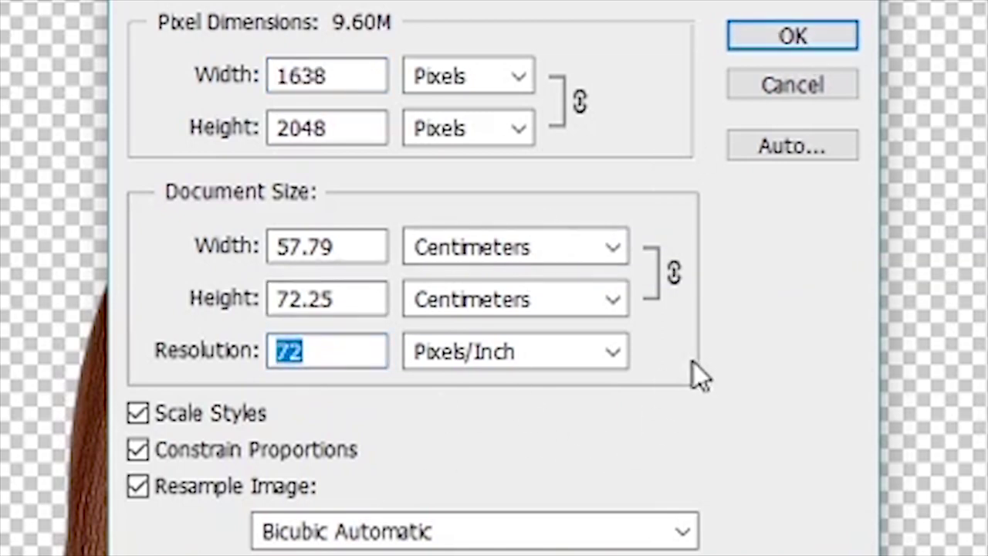
click(803, 84)
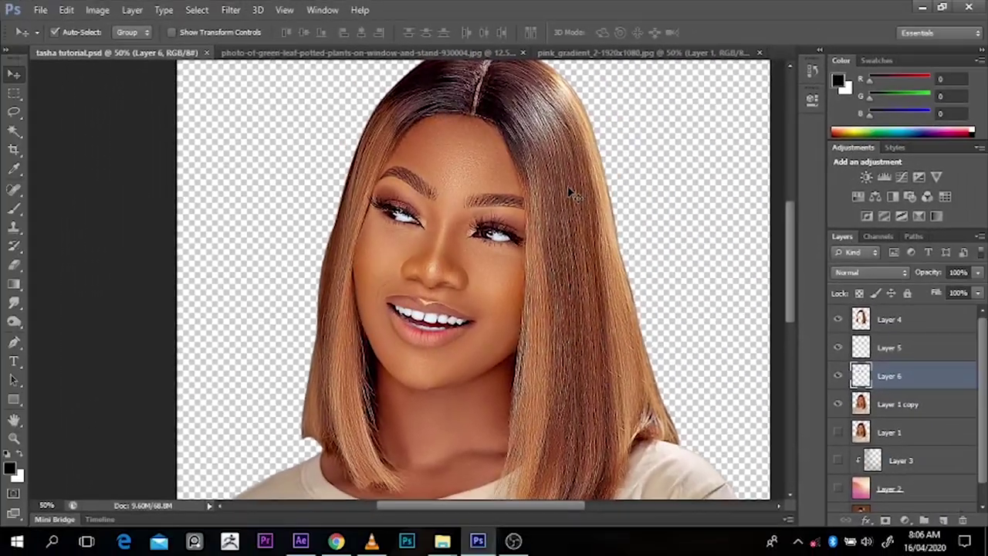
Step: Open the Oil Paint filter on the hair layer, Layer 4, and set Cleanliness to 8.4
click(588, 187)
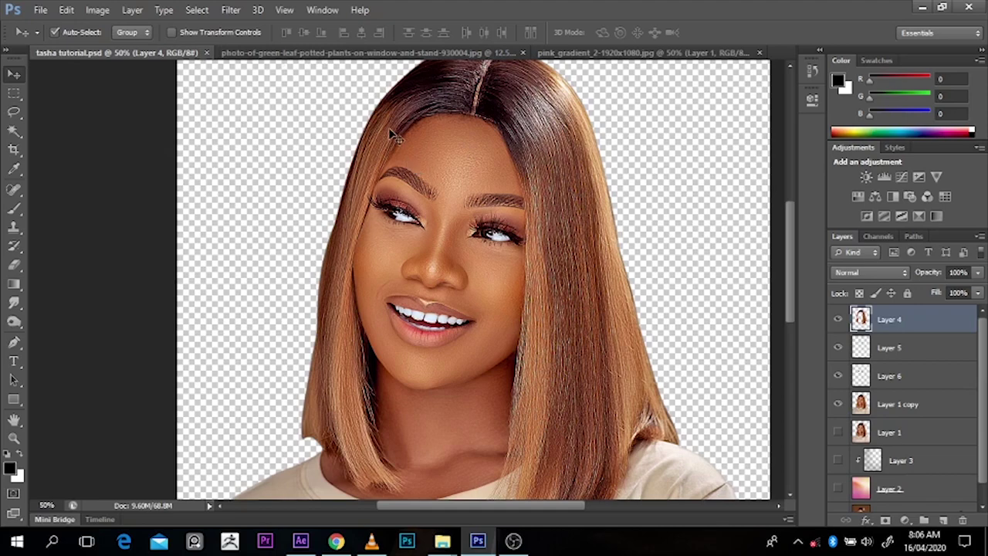
click(232, 10)
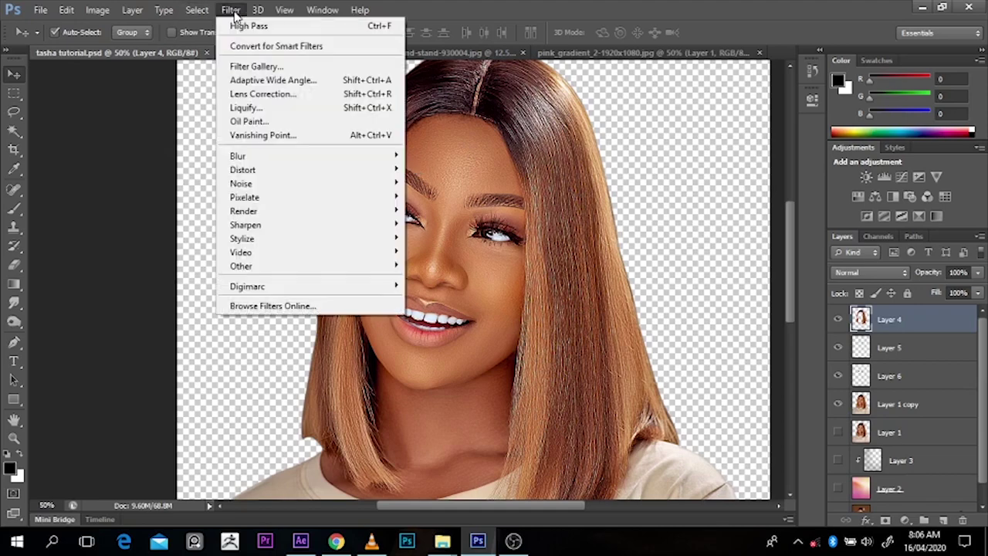
click(252, 123)
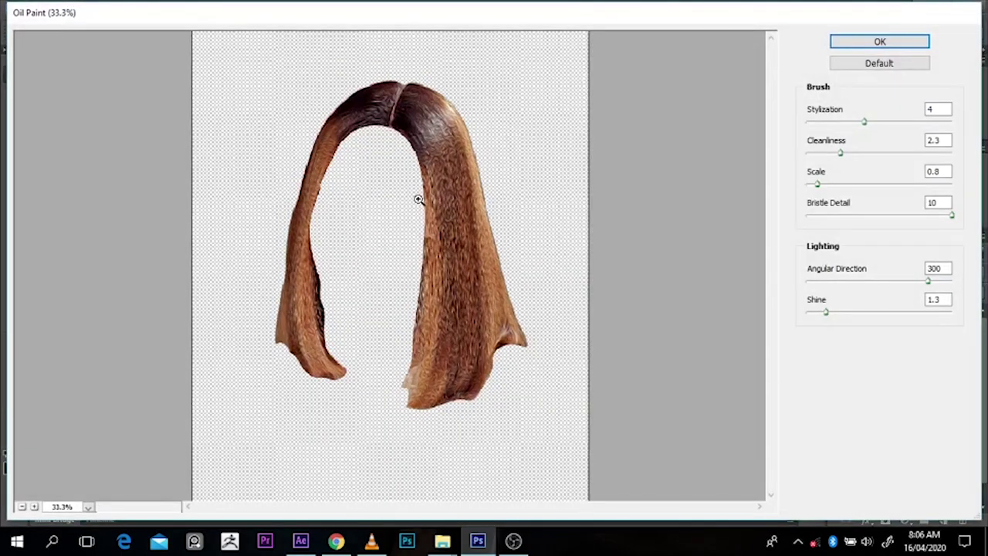
click(452, 214)
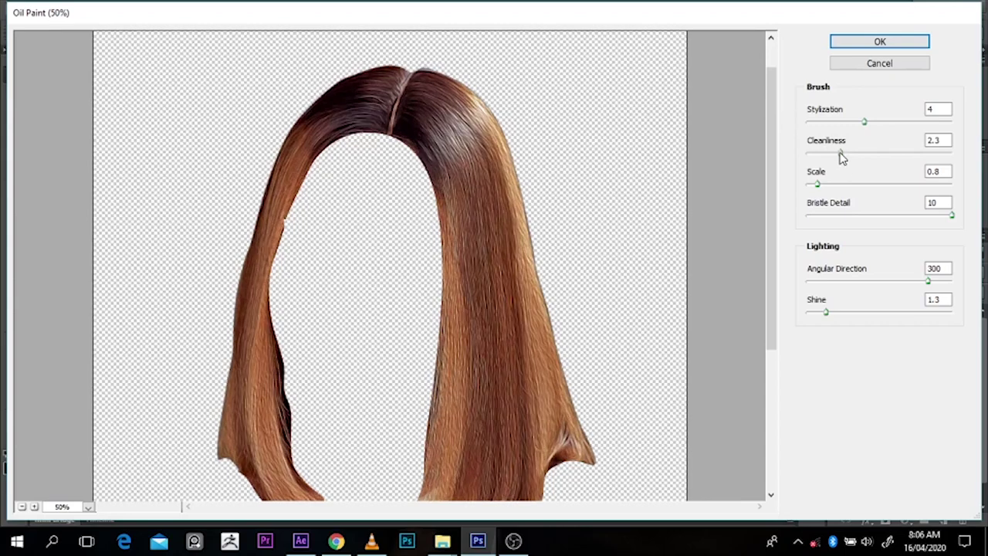
drag(841, 157, 930, 153)
Step: Set the Oil Paint filter's Shine to 0 and its Stylization to 8.61
alt+click(653, 190)
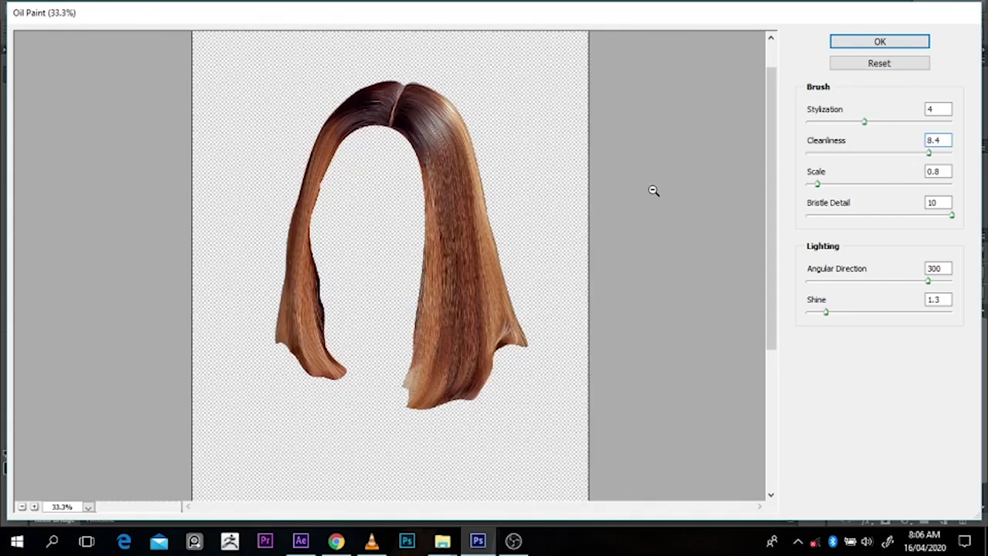
ctrl+click(452, 286)
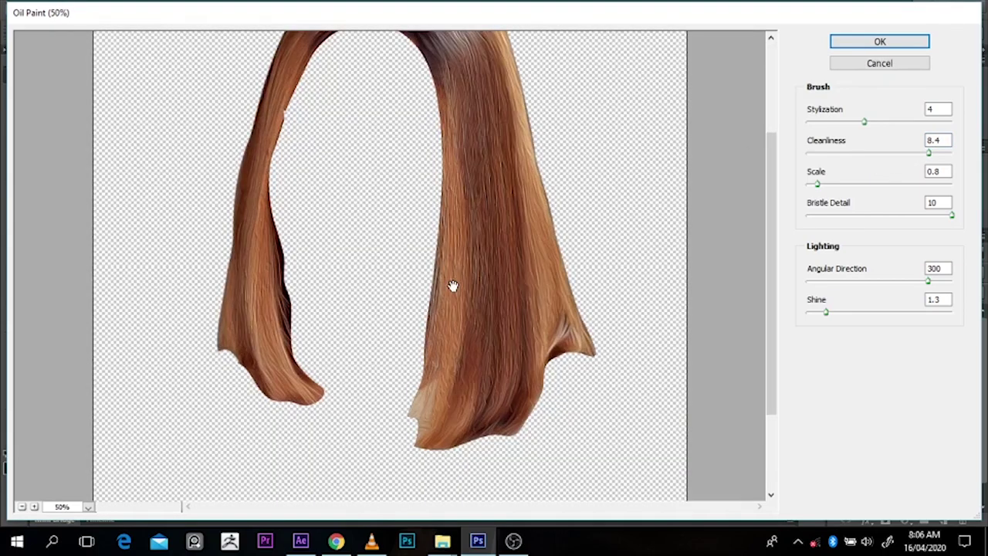
drag(826, 315, 803, 322)
drag(772, 192, 772, 155)
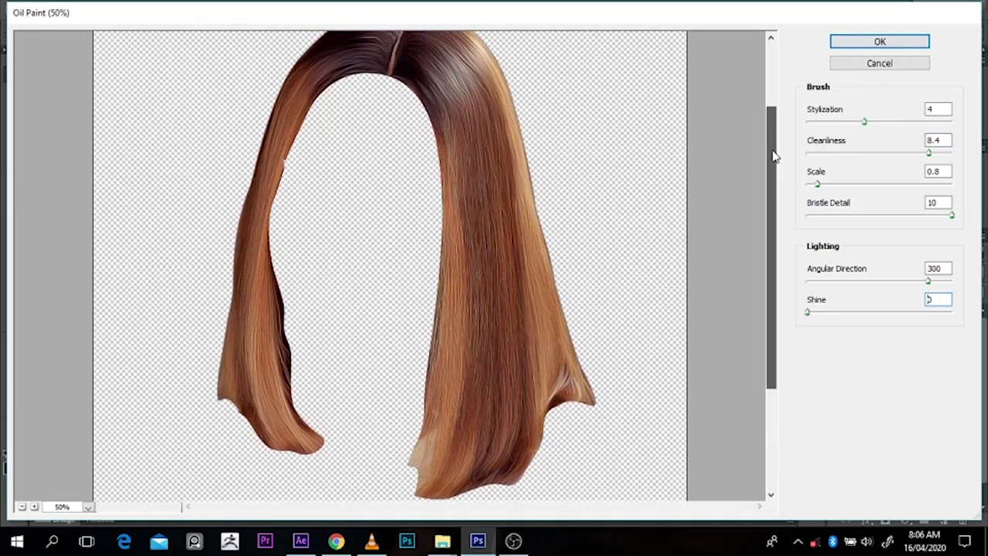
drag(865, 122, 937, 126)
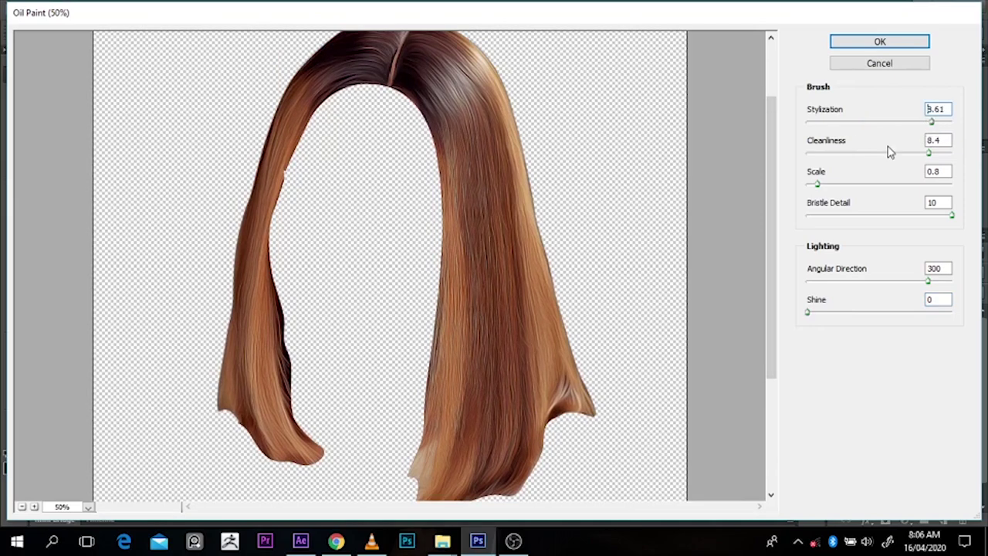
Step: Inspect the hair preview from tips to crown, set Stylization to 10 and Cleanliness to 9.6, and apply Oil Paint
drag(769, 194, 769, 302)
key(alt)
ctrl+click(535, 258)
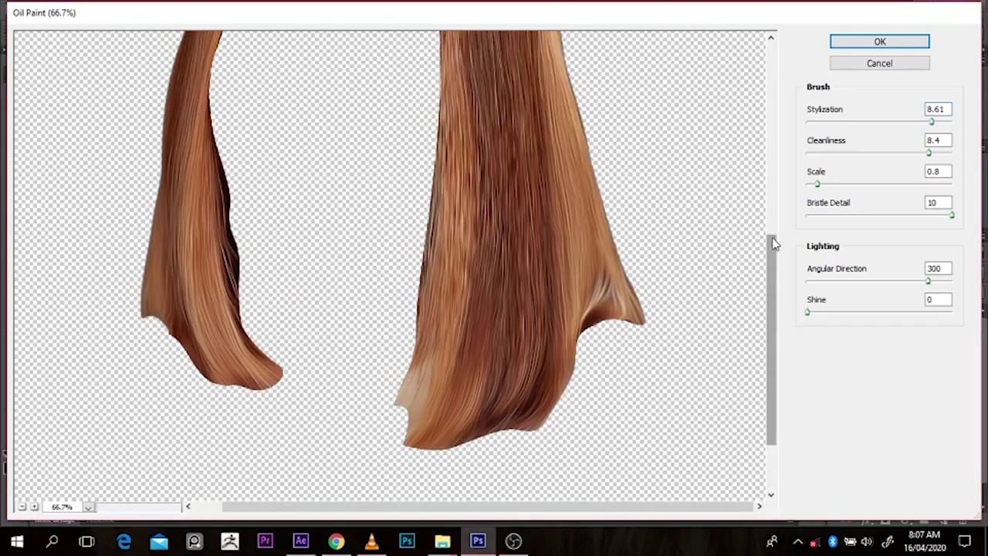
drag(774, 244, 773, 108)
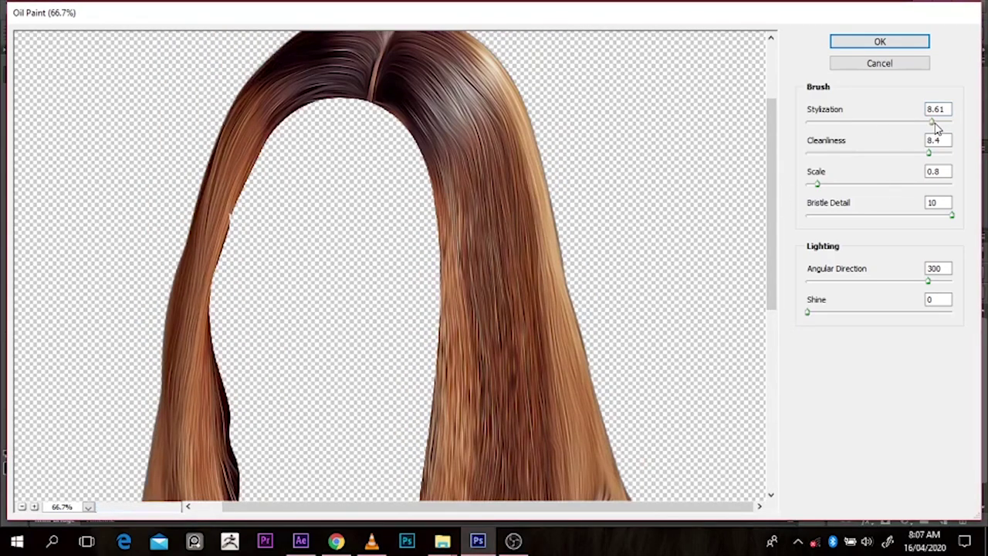
mouse_move(936, 129)
mouse_down()
mouse_move(962, 125)
mouse_move(814, 143)
mouse_move(955, 136)
mouse_up()
click(952, 154)
click(857, 155)
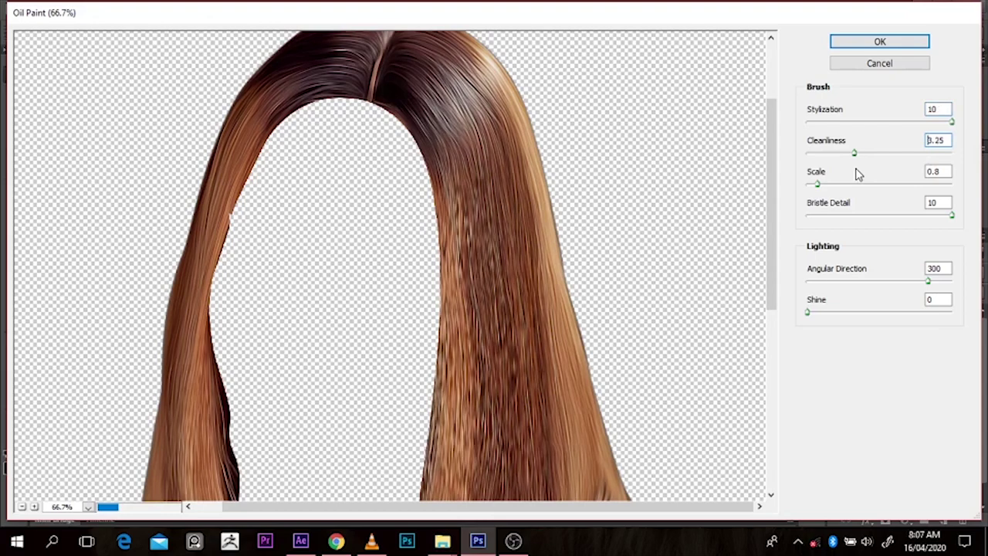
click(922, 154)
drag(925, 159, 946, 154)
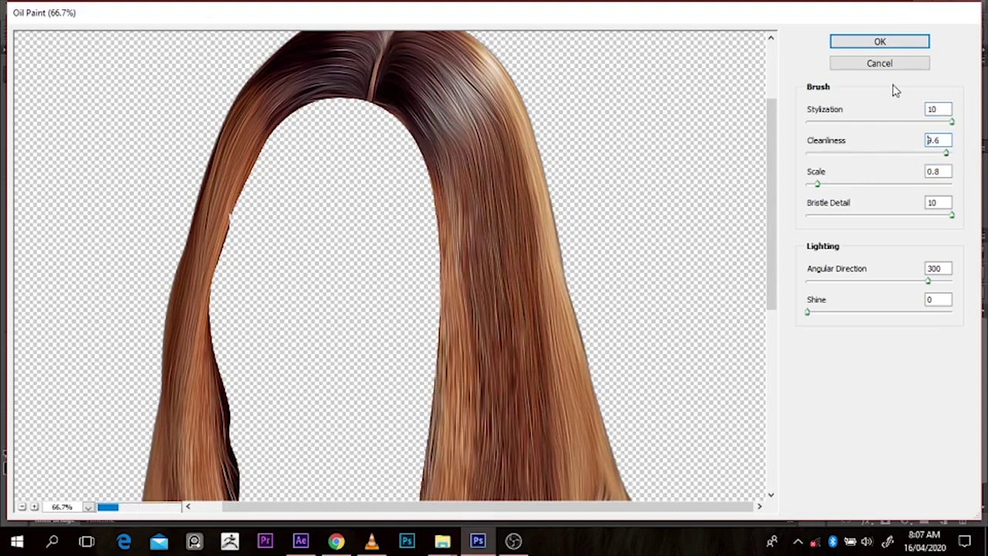
click(853, 43)
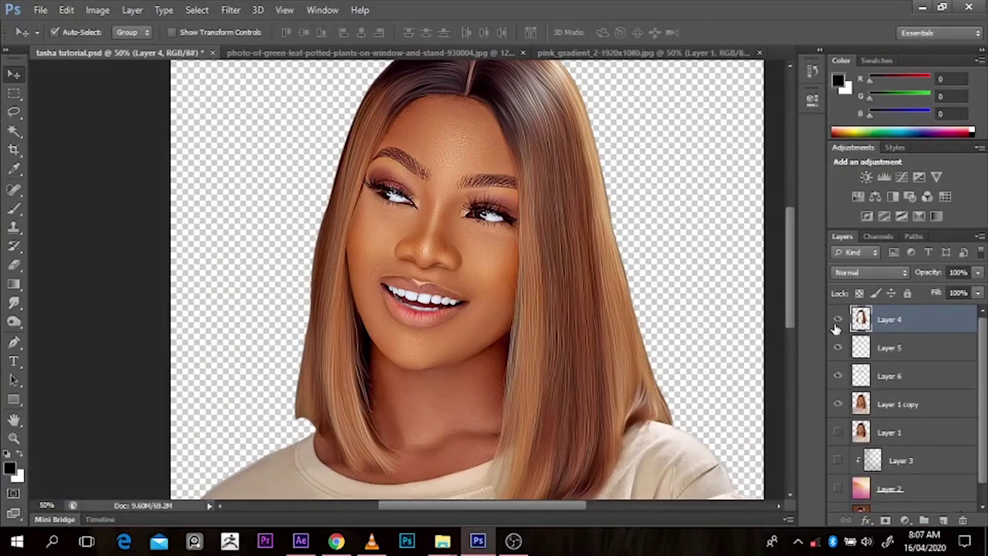
Step: Compare the hair with and without Layer 4 by toggling the layer's visibility
click(837, 320)
click(837, 320)
click(836, 320)
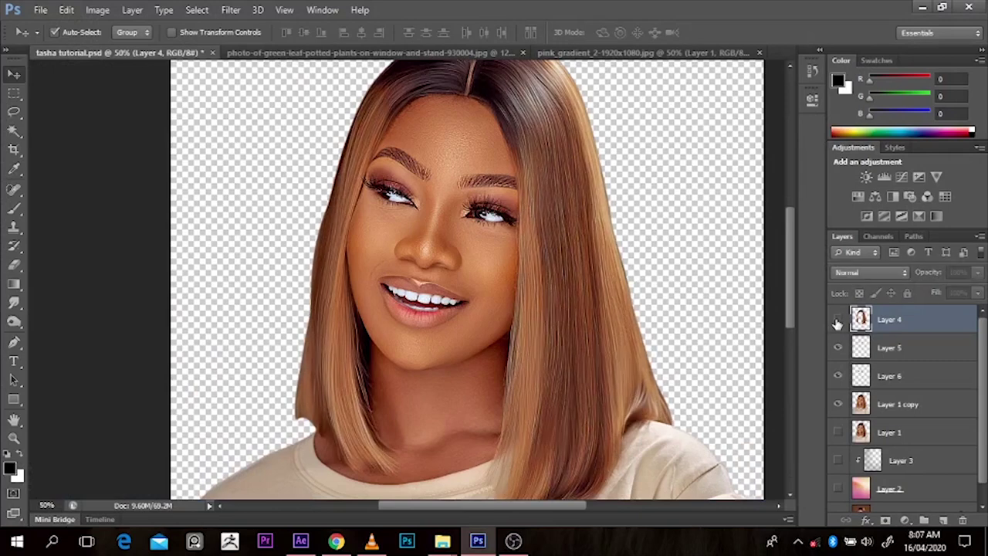
click(838, 319)
click(837, 319)
scroll(793, 281, up, 3)
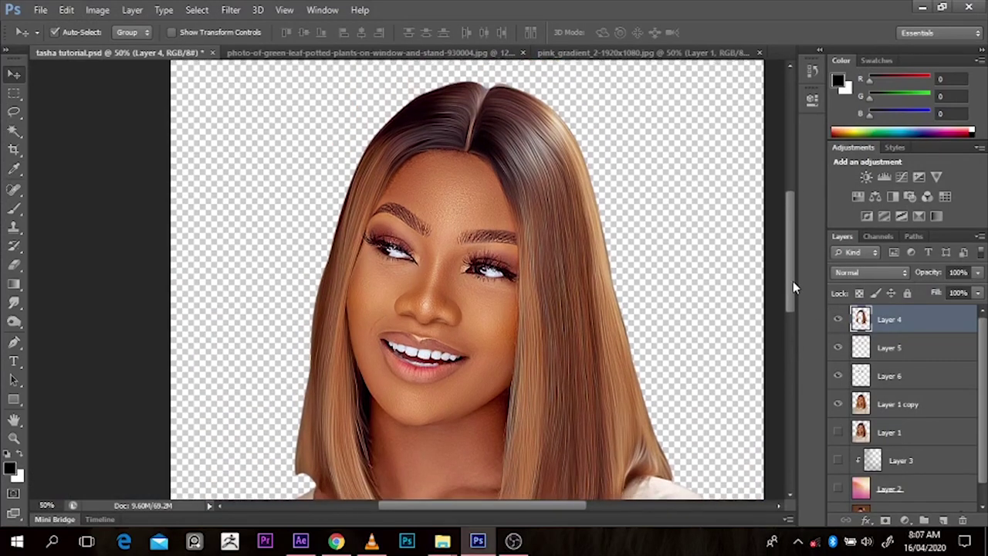
Step: Open the Oil Paint filter on the eyebrow layer, Layer 5, with its preview enlarged to 66.7%
scroll(457, 254, up, 1)
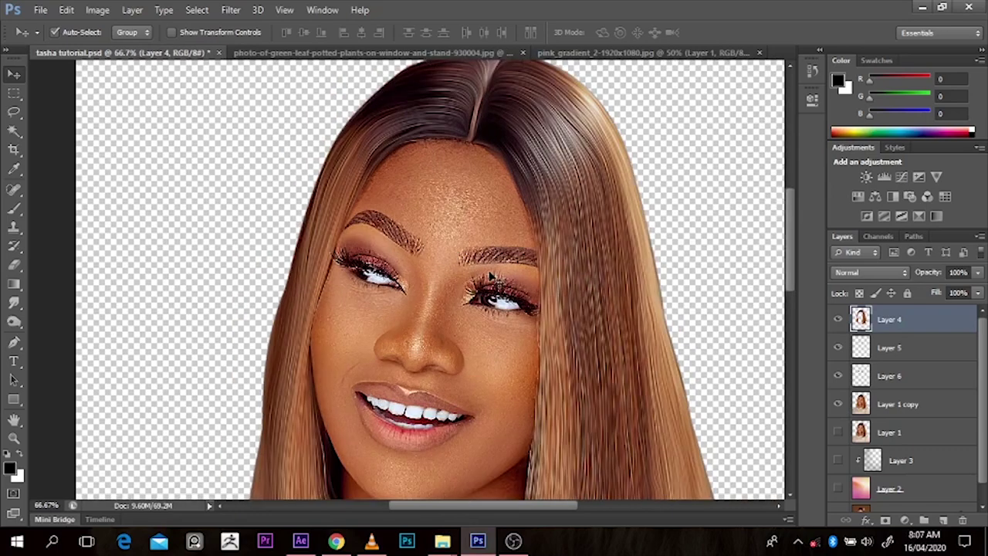
key(alt+bracketleft)
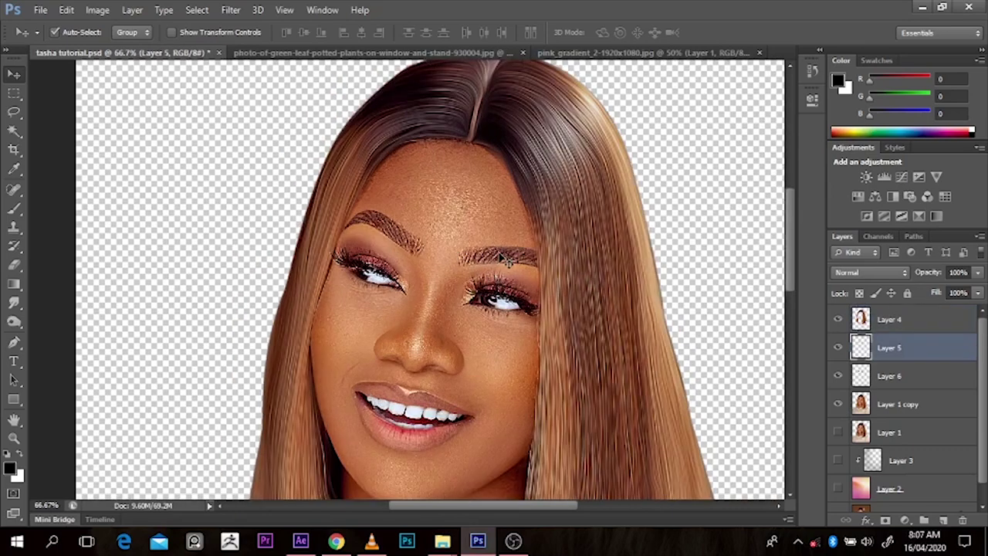
click(231, 10)
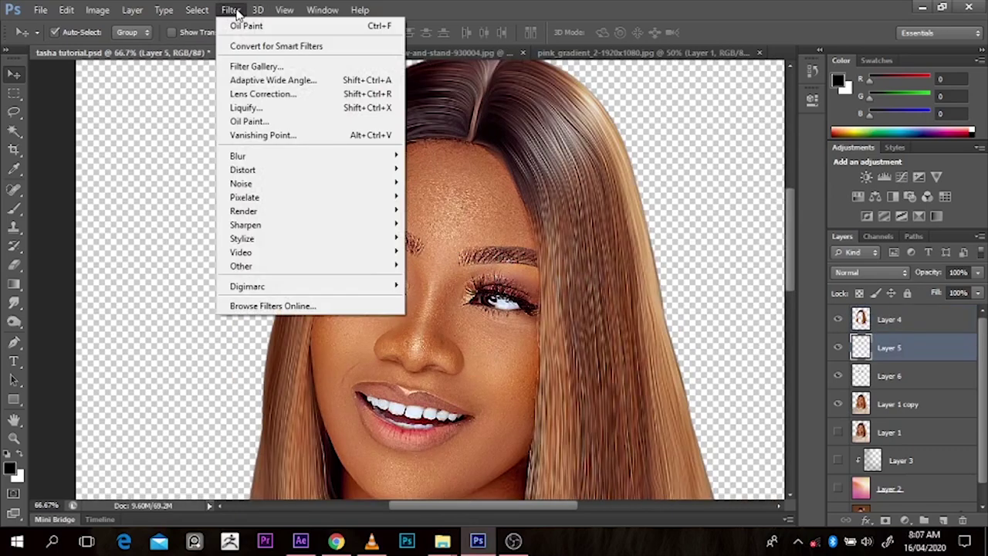
click(258, 122)
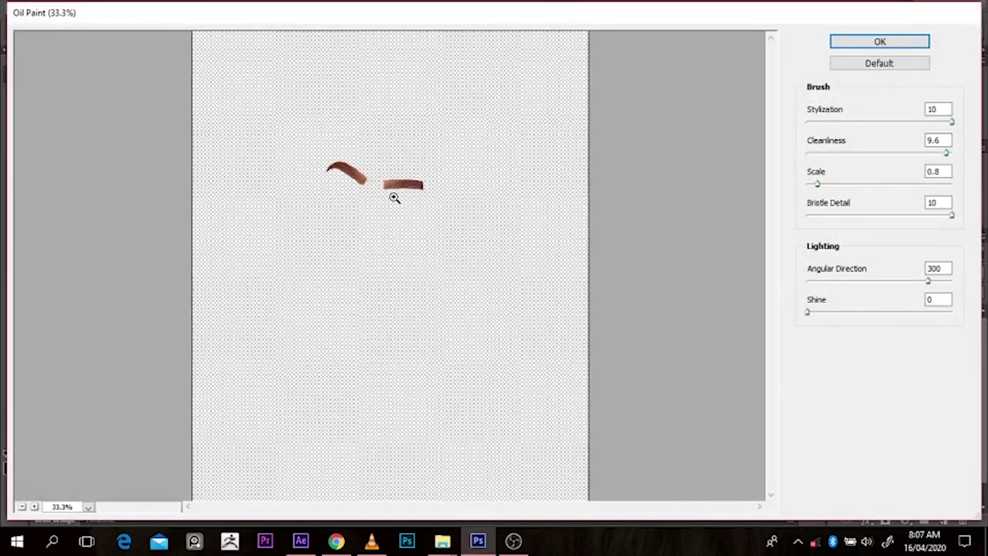
ctrl+click(394, 198)
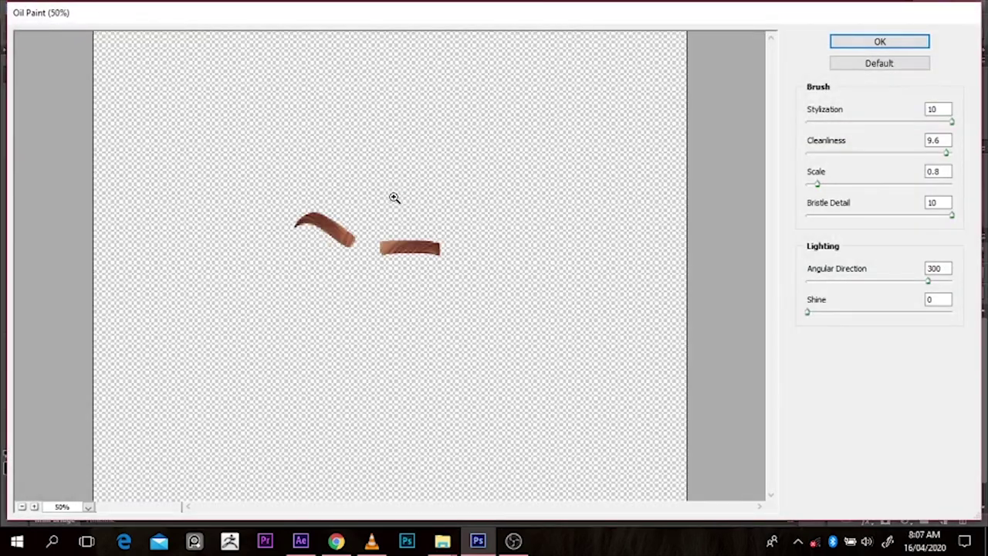
ctrl+click(495, 259)
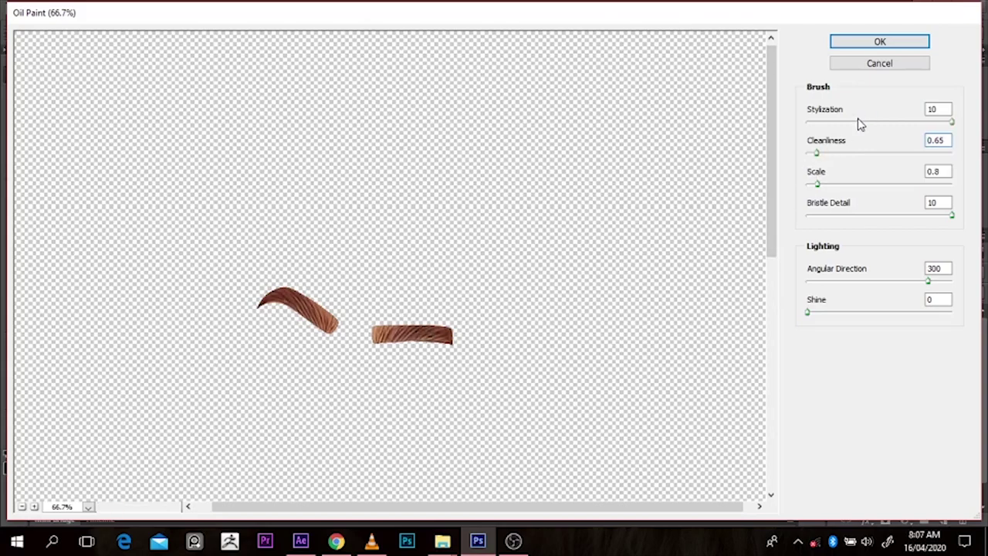
Step: Set Oil Paint's Stylization to 7.48 and Cleanliness to 1.8, apply it to the eyebrows, and save the document
drag(861, 122, 916, 123)
drag(819, 155, 839, 158)
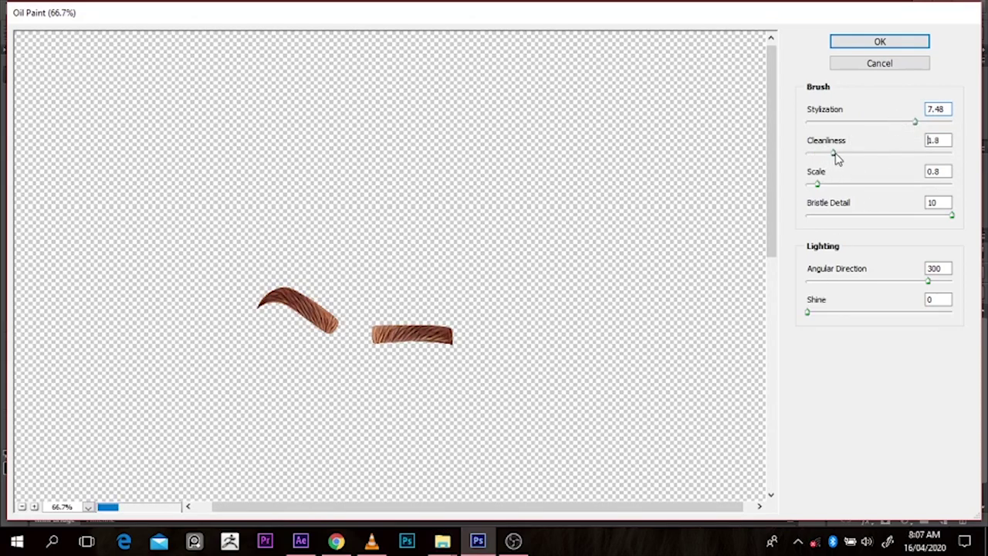
click(857, 44)
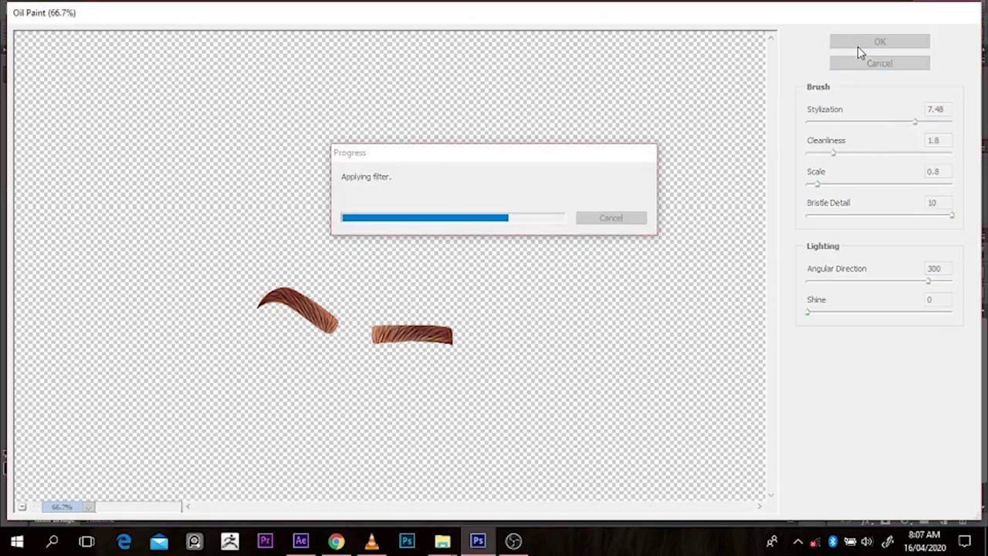
key(ctrl+s)
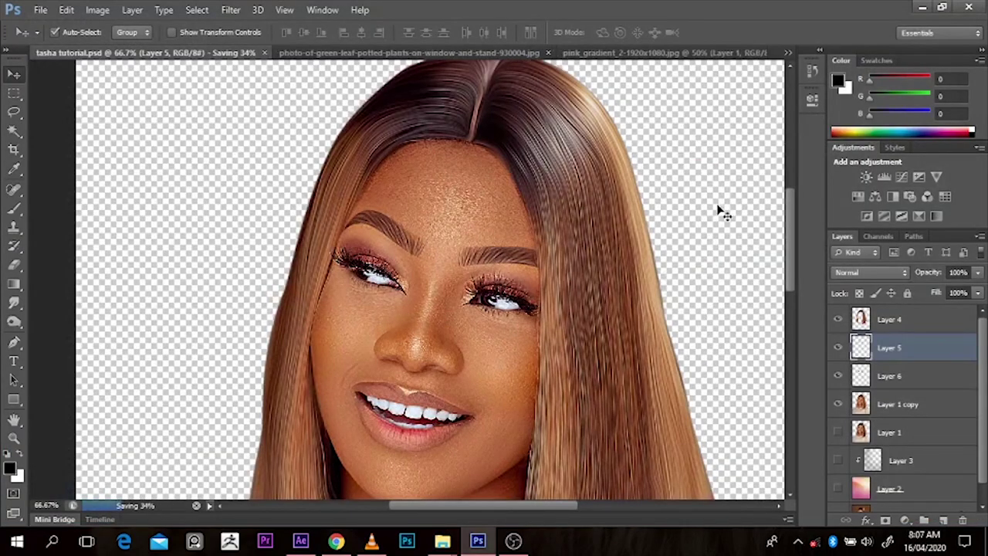
Step: Check the Layer 5 eyebrows by toggling their visibility and examining them up close and in the full portrait
click(838, 348)
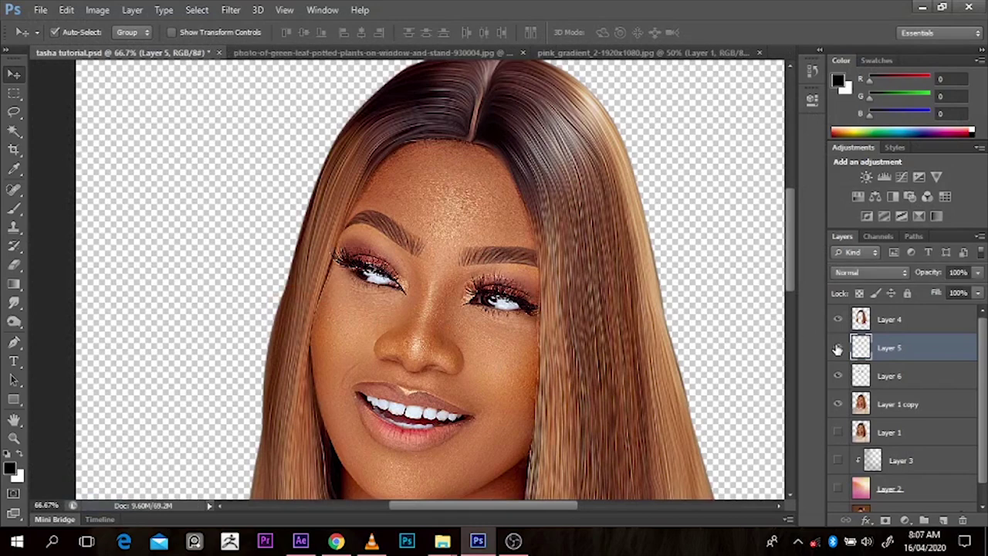
scroll(465, 257, up, 1)
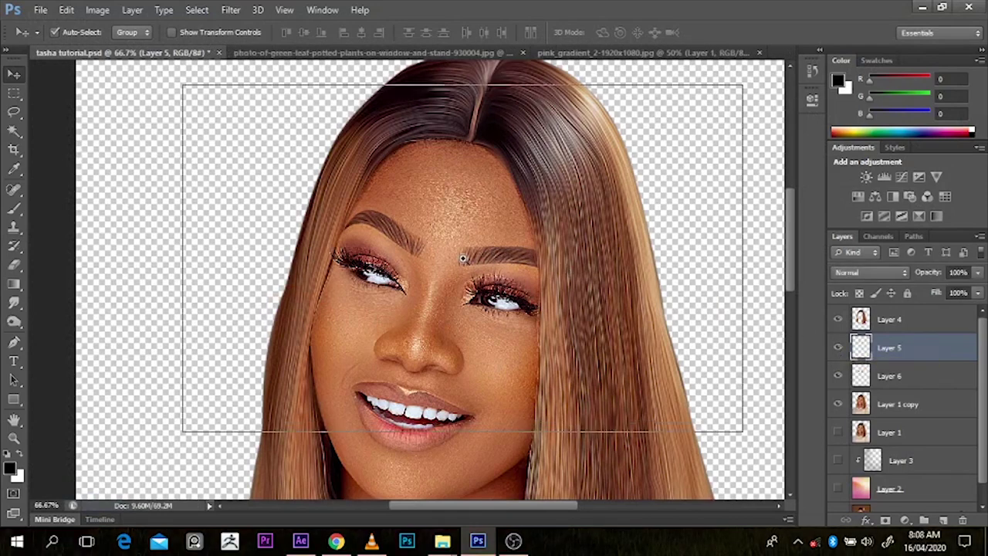
scroll(456, 260, up, 1)
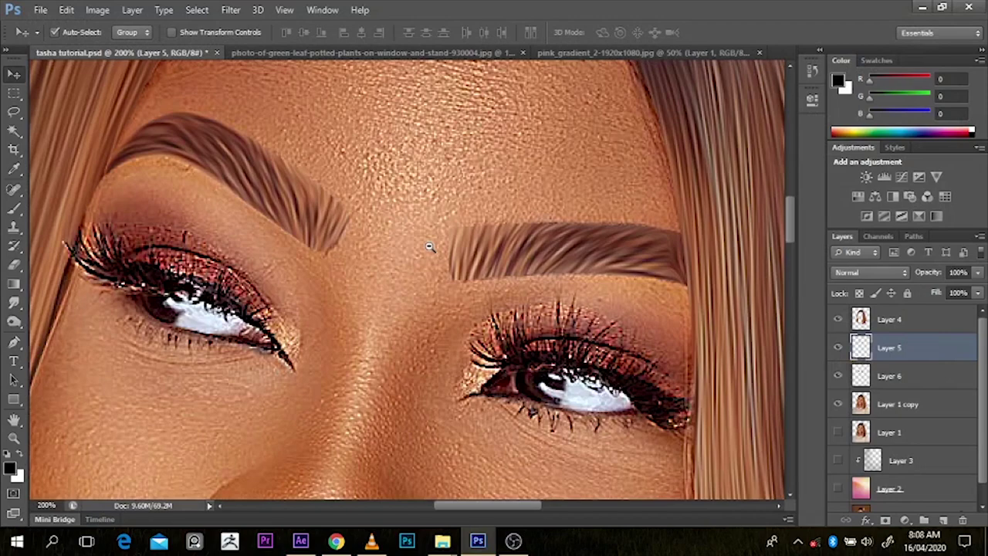
scroll(430, 247, down, 4)
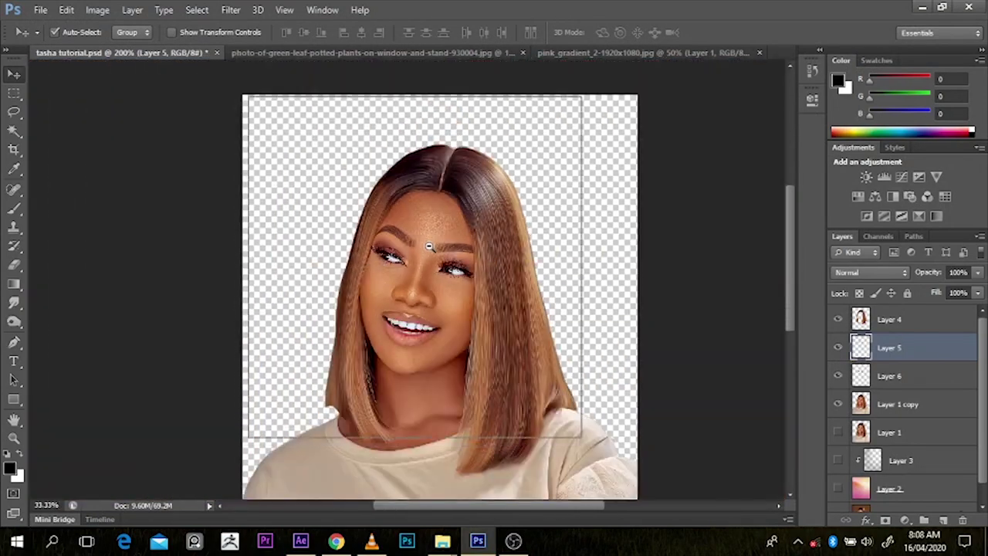
scroll(430, 247, down, 1)
scroll(425, 248, up, 1)
scroll(403, 225, up, 1)
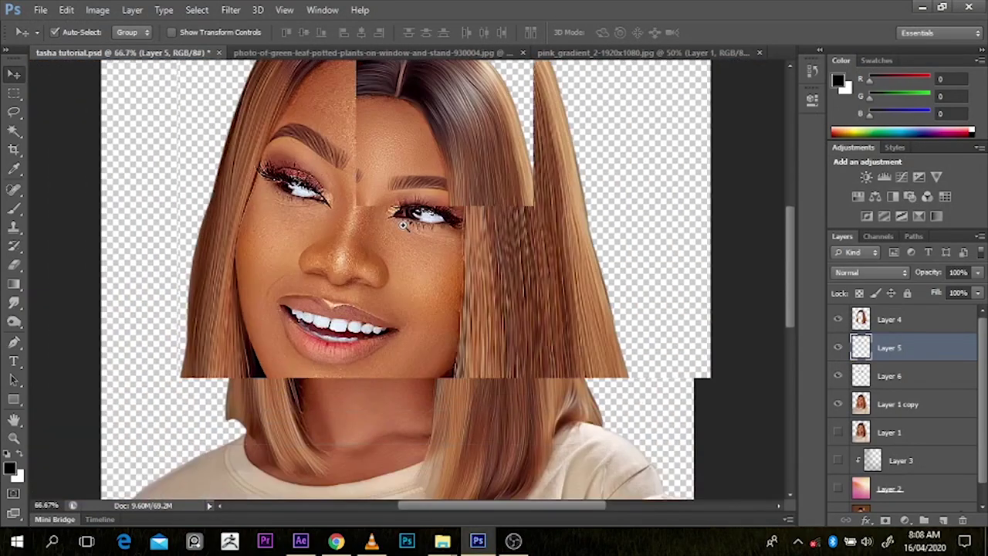
scroll(403, 224, up, 1)
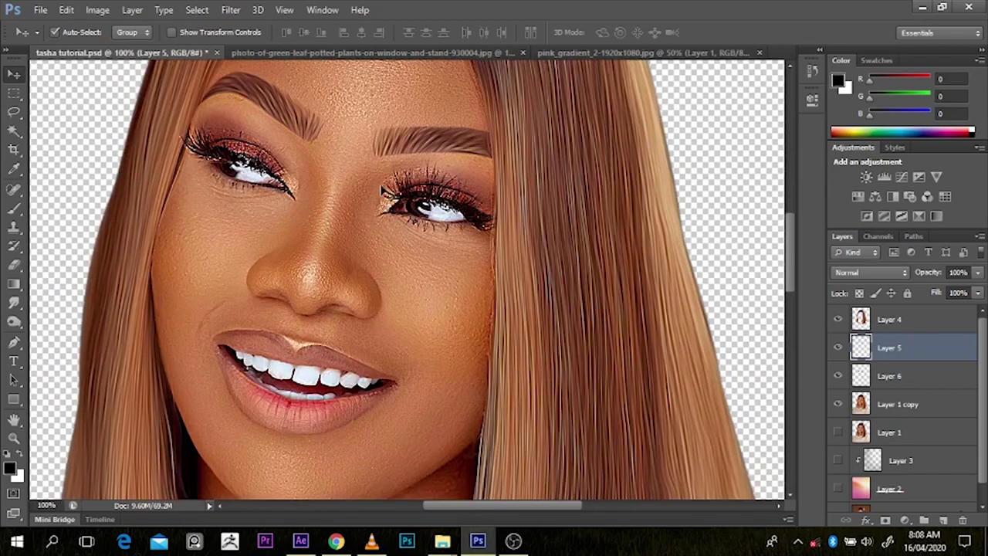
Step: Open the Oil Paint filter on the eye layer, Layer 6, with its preview enlarged to 66.7%
key(alt+bracketleft)
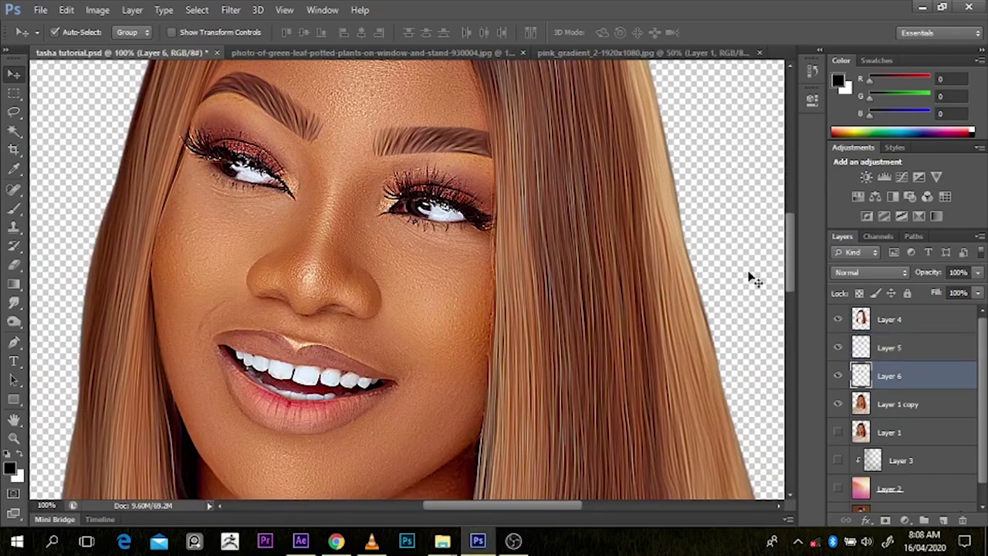
click(234, 10)
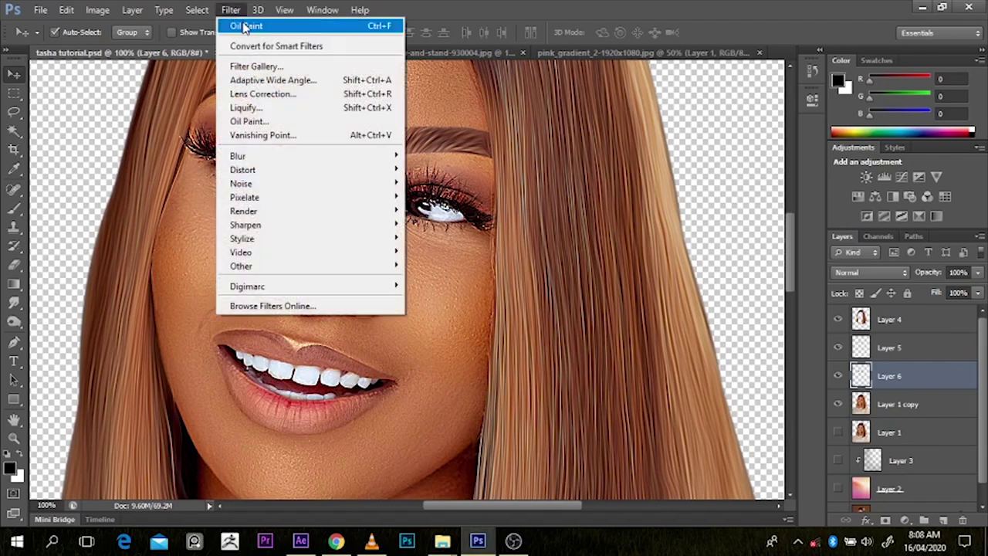
click(338, 127)
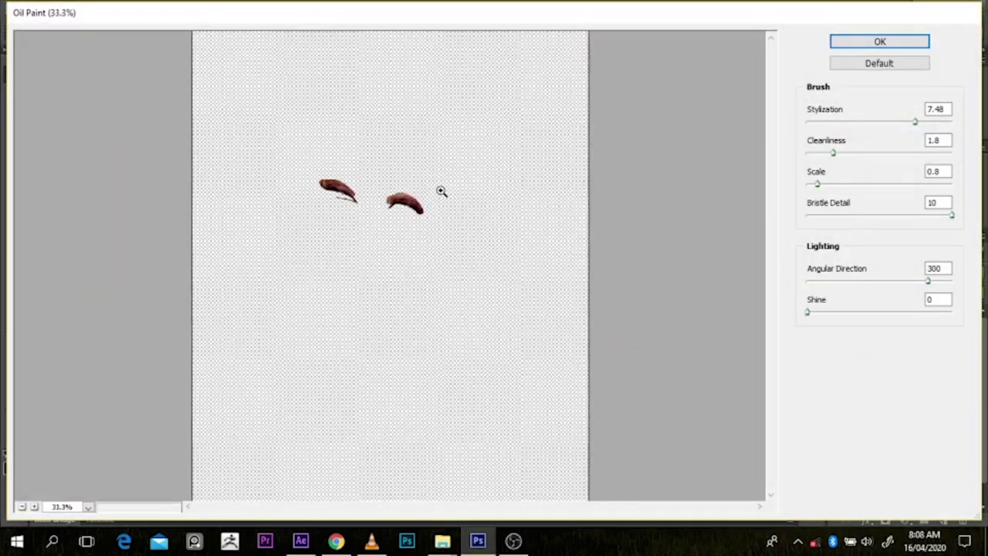
ctrl+click(371, 251)
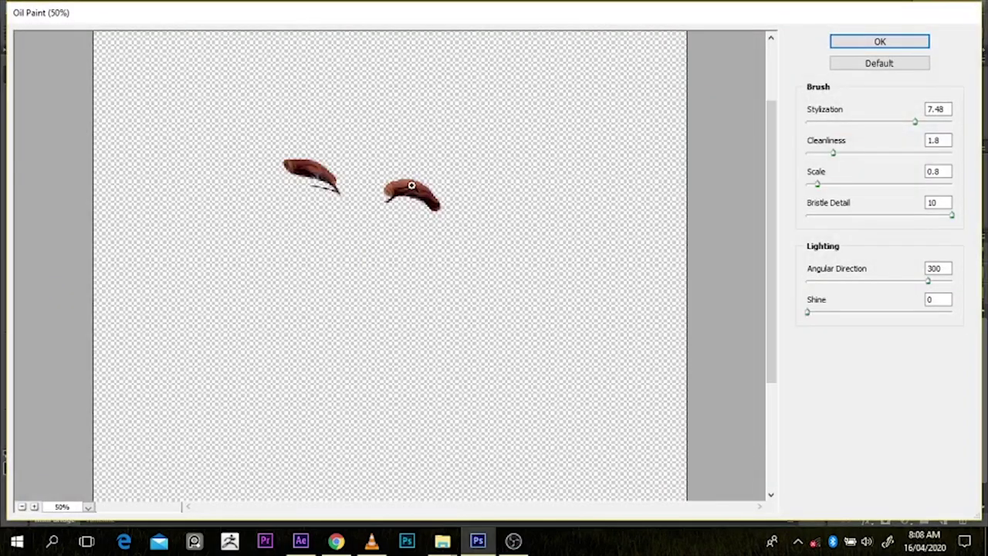
ctrl+click(412, 186)
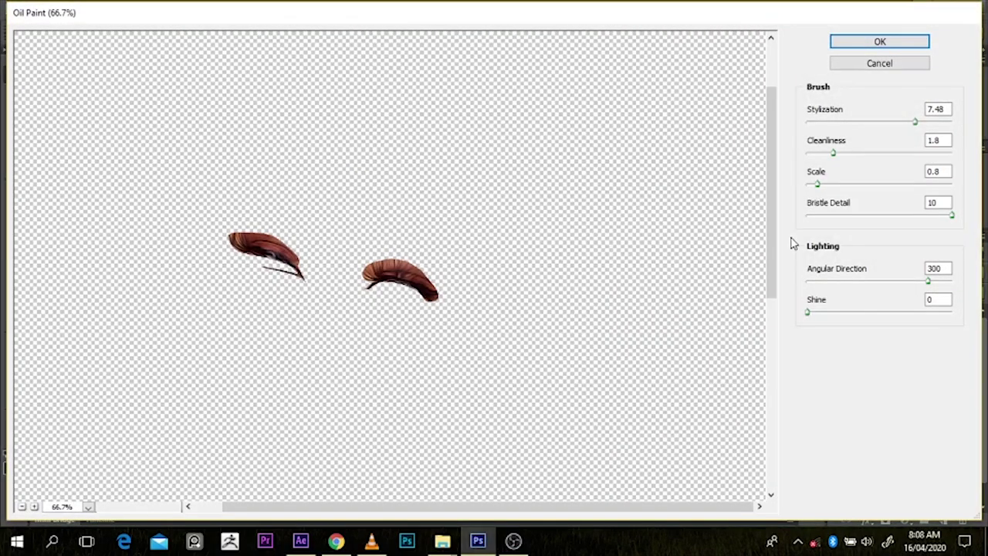
Step: Set Oil Paint's Cleanliness to 1.25 and Stylization to 3.57, and apply it to the eye layer
mouse_move(834, 153)
mouse_down()
mouse_move(818, 155)
mouse_move(845, 156)
mouse_move(812, 159)
mouse_move(826, 160)
mouse_up()
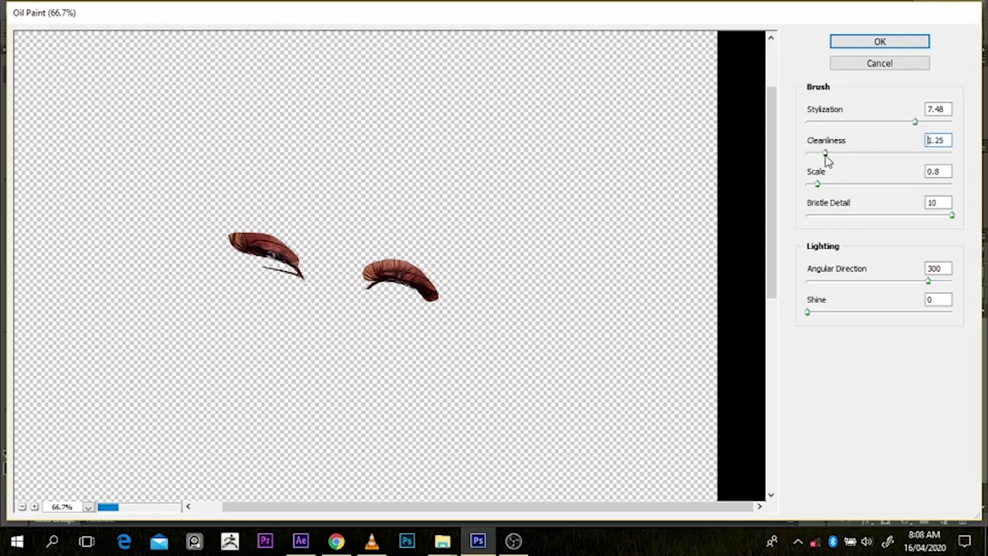
drag(888, 126, 860, 133)
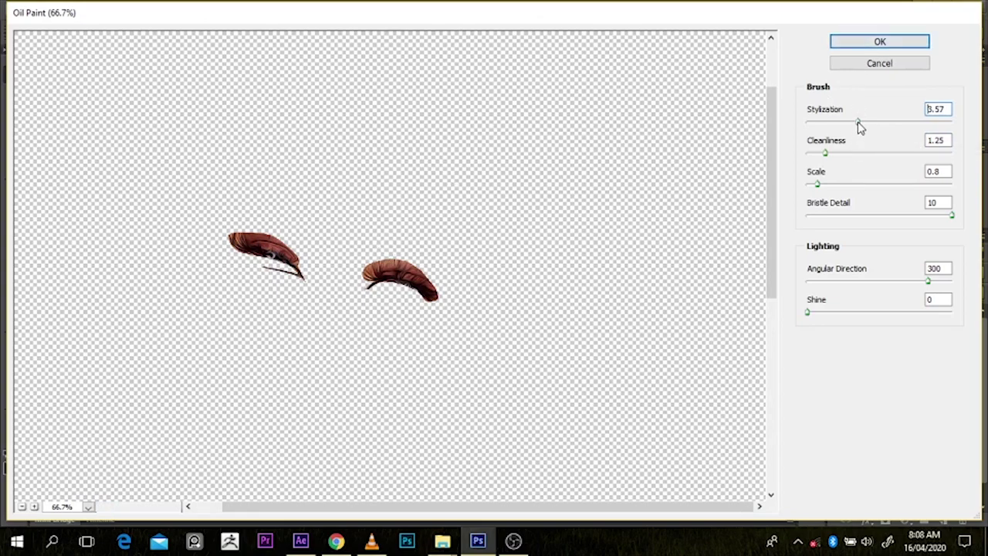
click(840, 46)
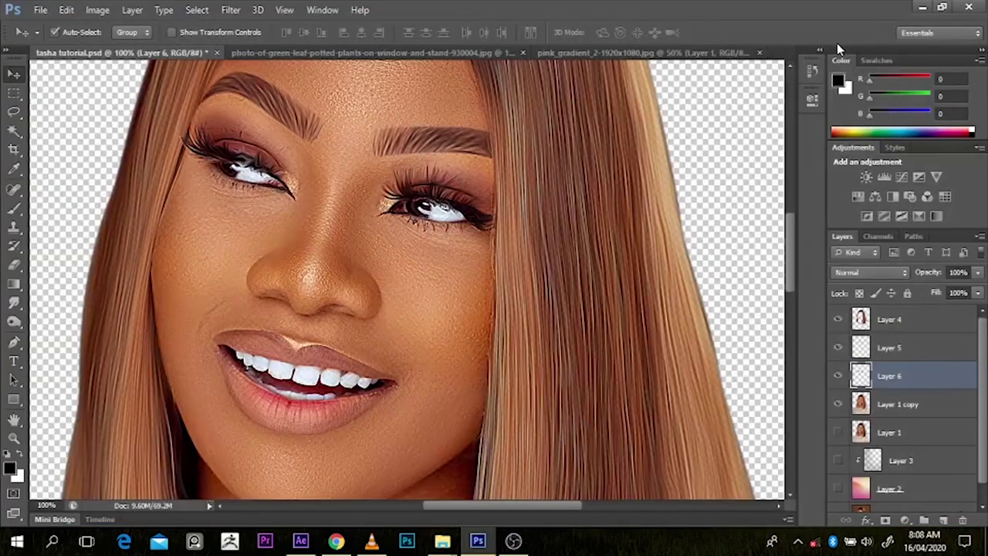
Step: Compare the eyes with and without Layer 6, and examine the lashes up close and the whole portrait
click(838, 376)
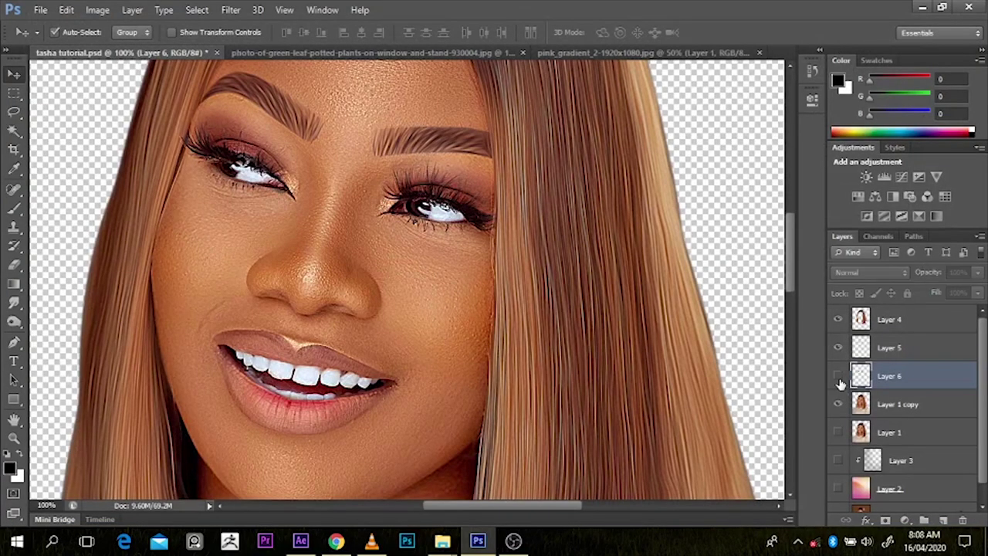
click(840, 379)
alt+click(520, 322)
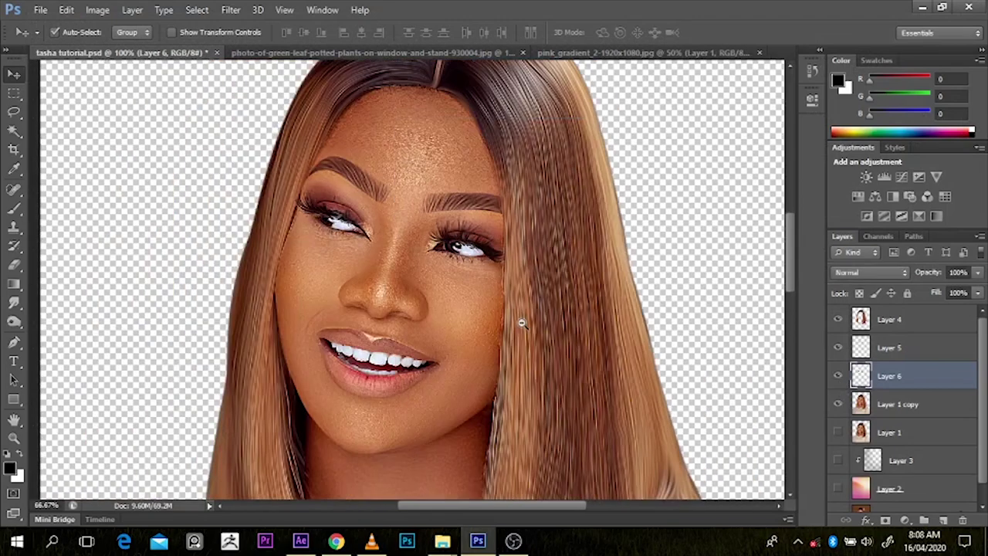
alt+click(521, 322)
scroll(478, 289, down, 1)
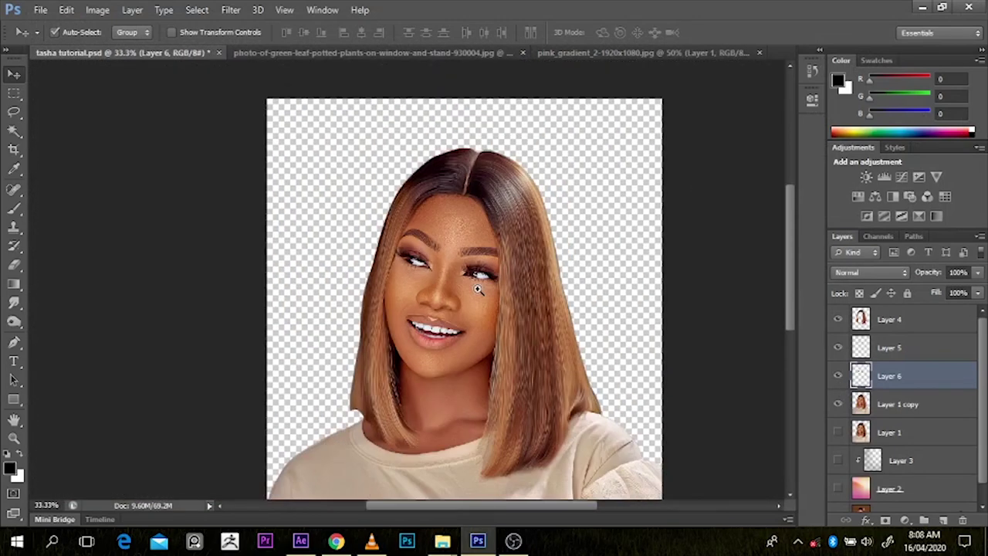
scroll(478, 290, up, 3)
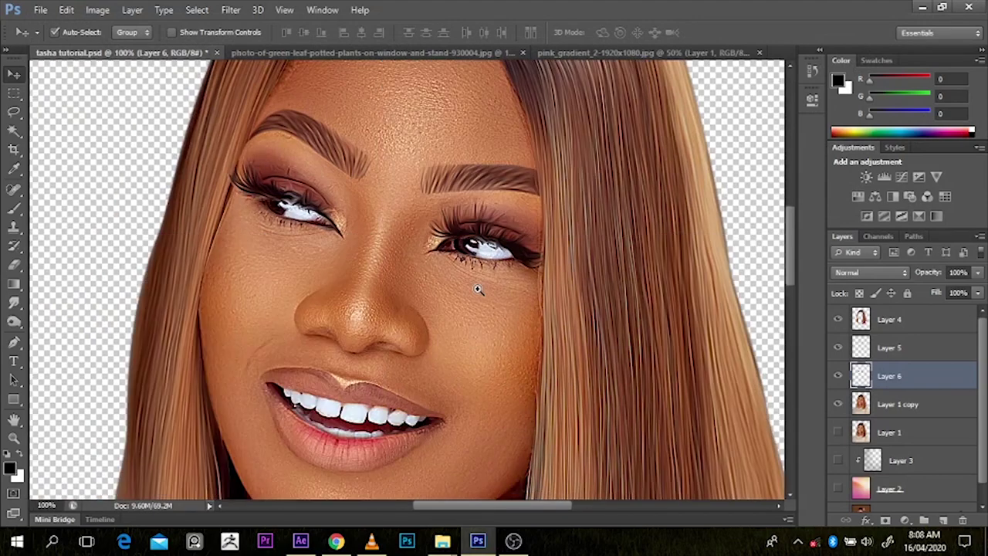
scroll(478, 290, up, 1)
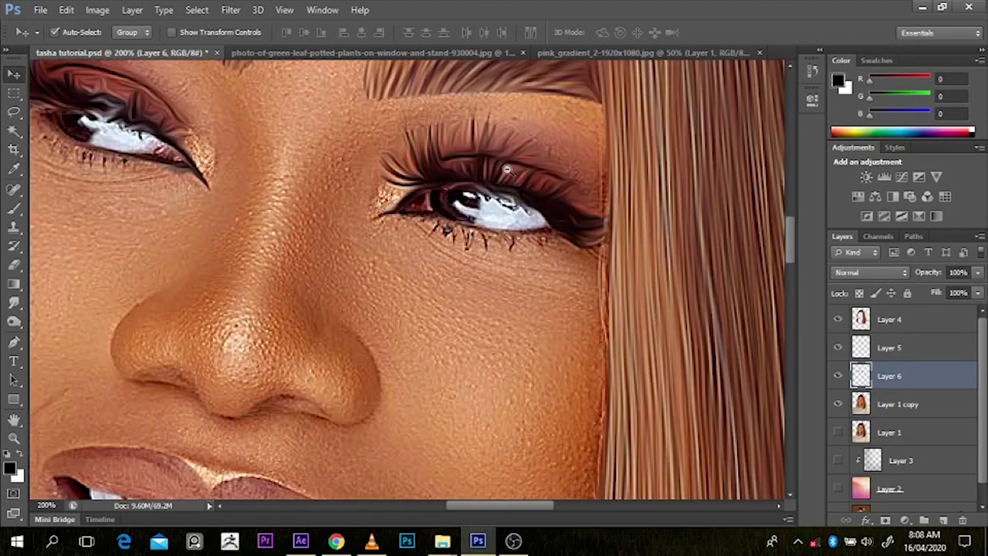
scroll(507, 169, down, 1)
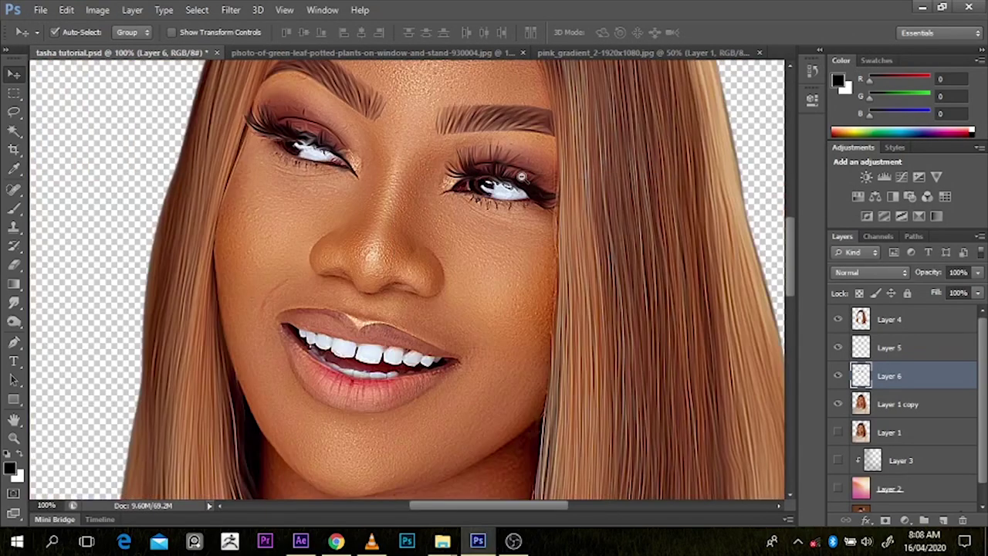
scroll(521, 176, down, 3)
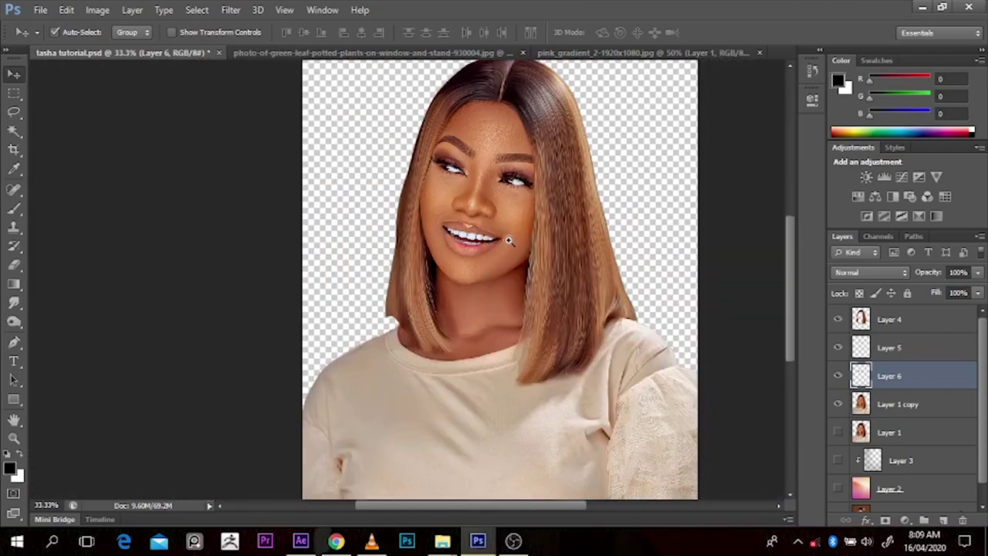
scroll(503, 250, up, 1)
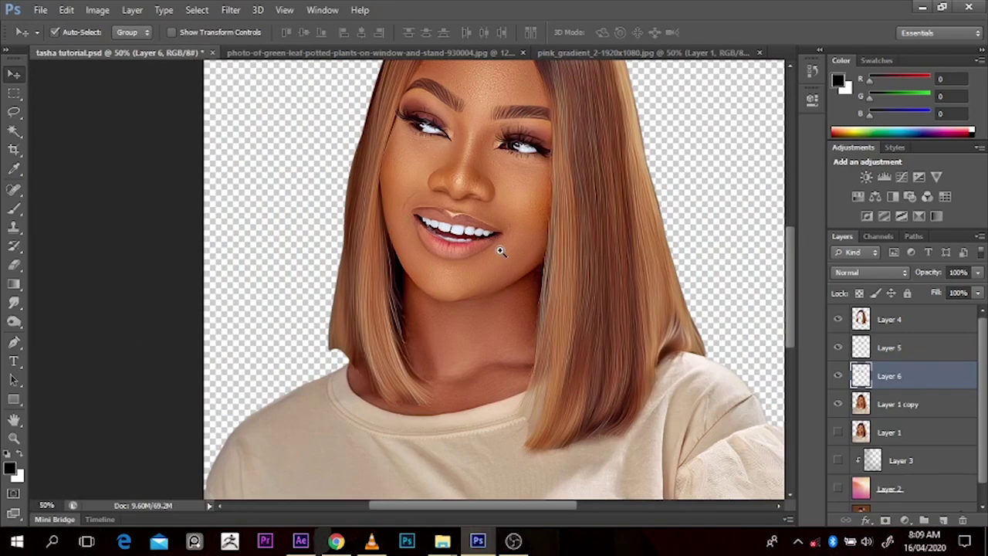
scroll(566, 229, down, 1)
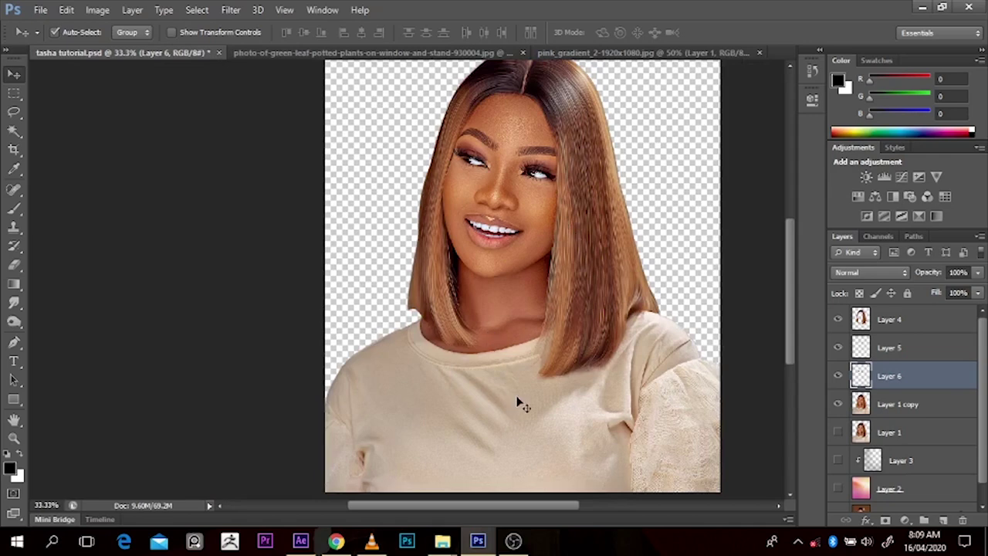
Step: Trace the shirt's neckline from shoulder to shoulder on Layer 1 copy with the Pen tool
click(550, 432)
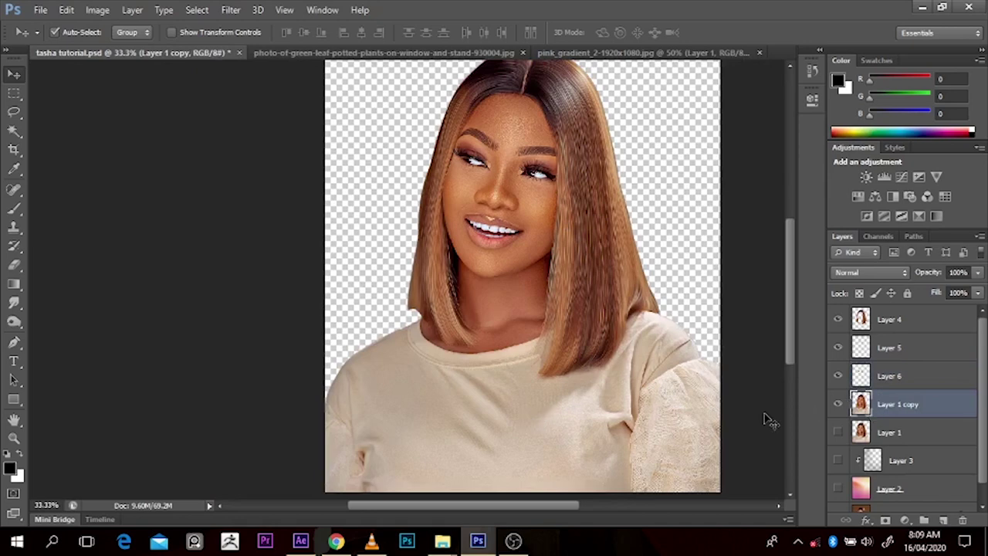
key(p)
click(398, 308)
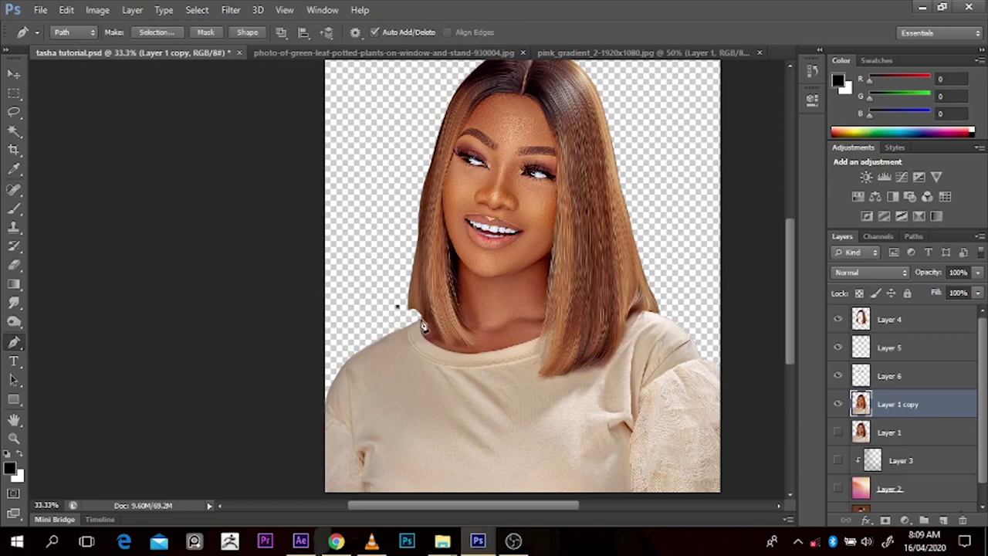
key(ctrl+plus)
click(407, 345)
drag(418, 378, 559, 388)
click(596, 368)
drag(712, 318, 746, 307)
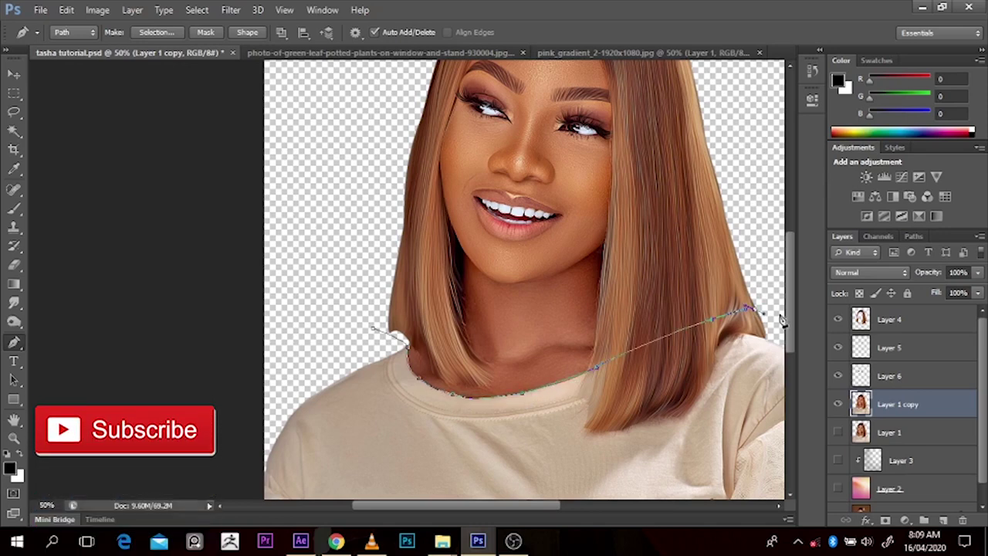
Step: Close the path around the whole shirt, convert it to a selection and copy it to a new layer
scroll(781, 319, down, 4)
click(633, 502)
drag(710, 459, 657, 472)
click(270, 212)
click(427, 213)
key(ctrl+Return)
key(ctrl+j)
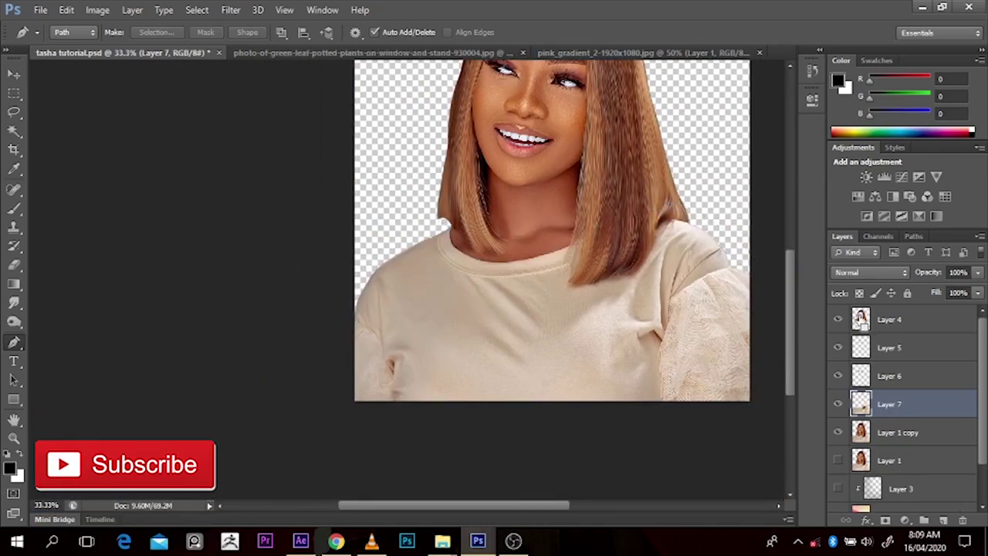
Step: Sharpen the shirt using a duplicate of its layer in Overlay mode with High Pass, merged back into Layer 7
ctrl+click(860, 404)
key(ctrl+j)
click(871, 272)
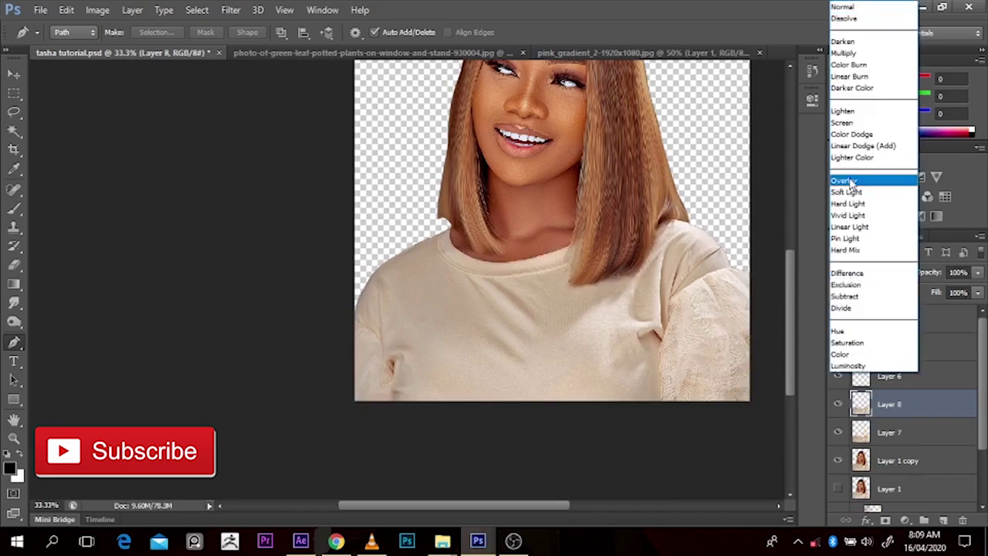
click(847, 183)
click(231, 10)
mouse_move(185, 262)
click(172, 278)
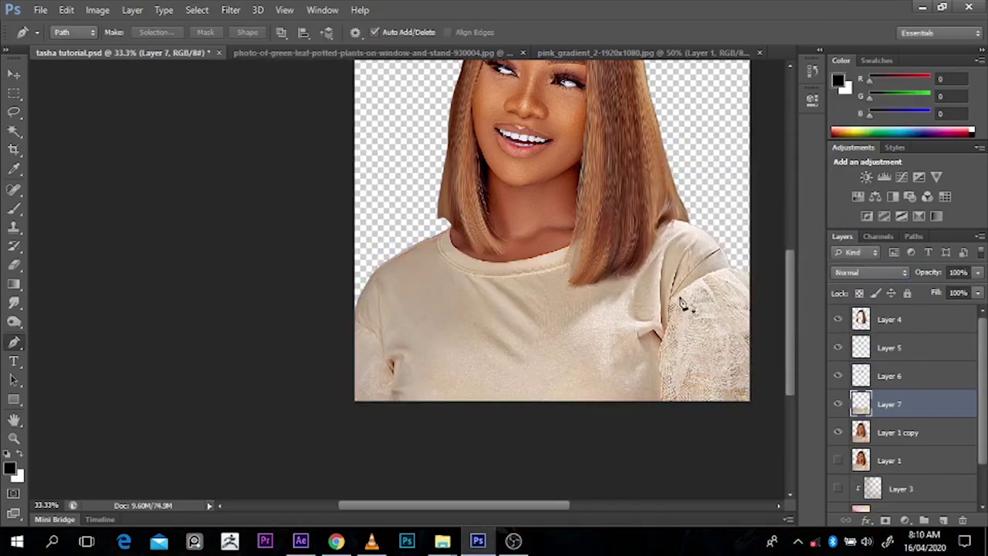
Step: Open the Oil Paint filter on the shirt layer, Layer 7, with its preview enlarged to 50%
click(231, 10)
click(270, 122)
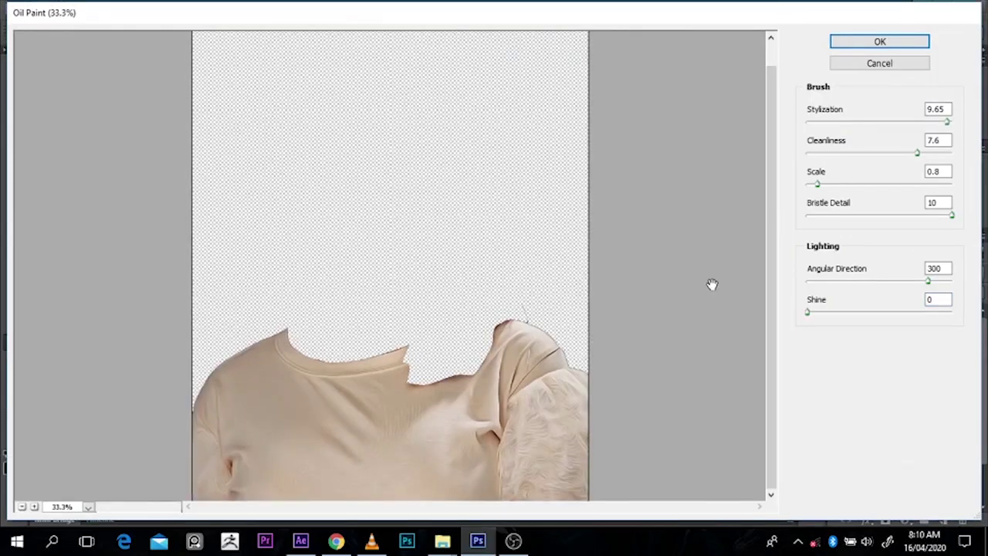
ctrl+click(605, 356)
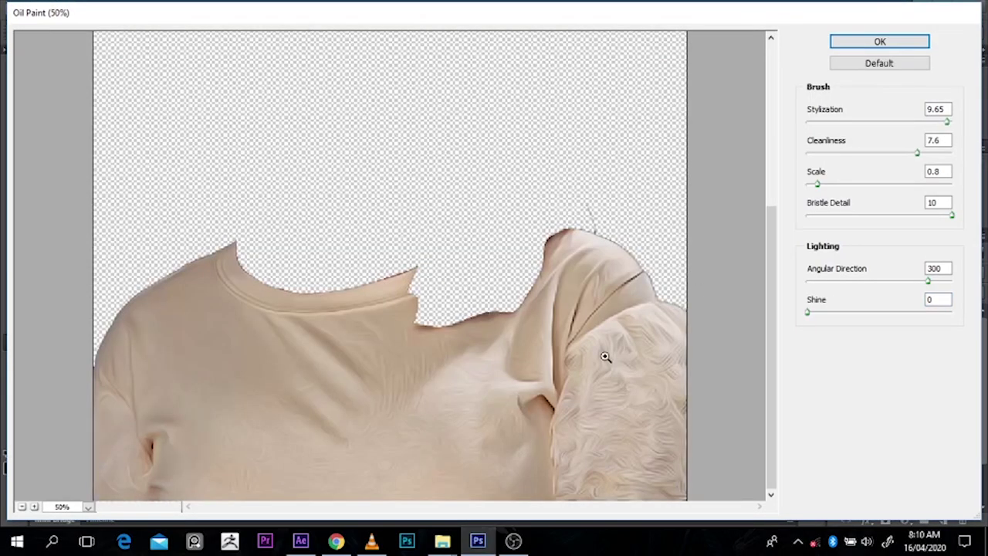
Step: Try stronger Oil Paint Shine values on the shirt and return Shine to 0
drag(808, 312, 905, 314)
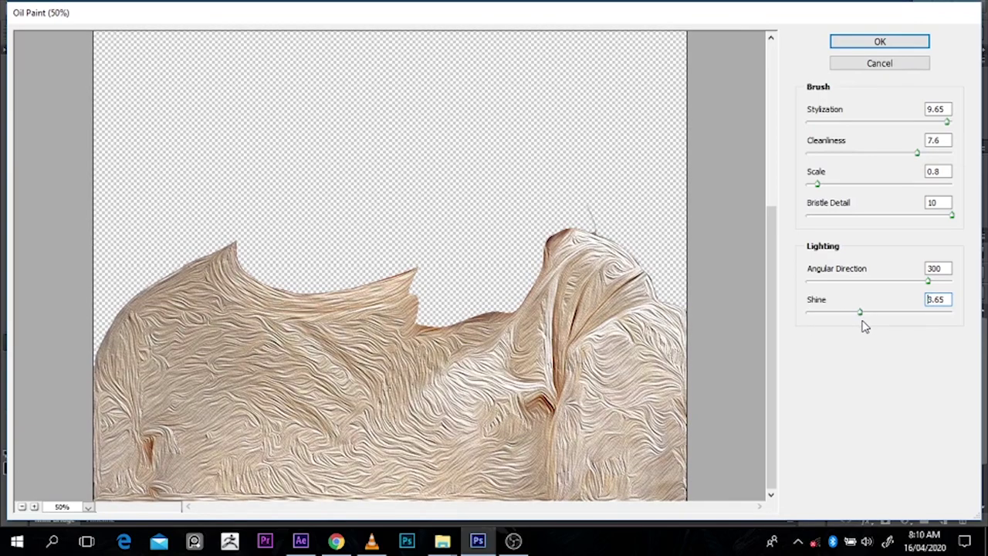
drag(862, 315, 805, 326)
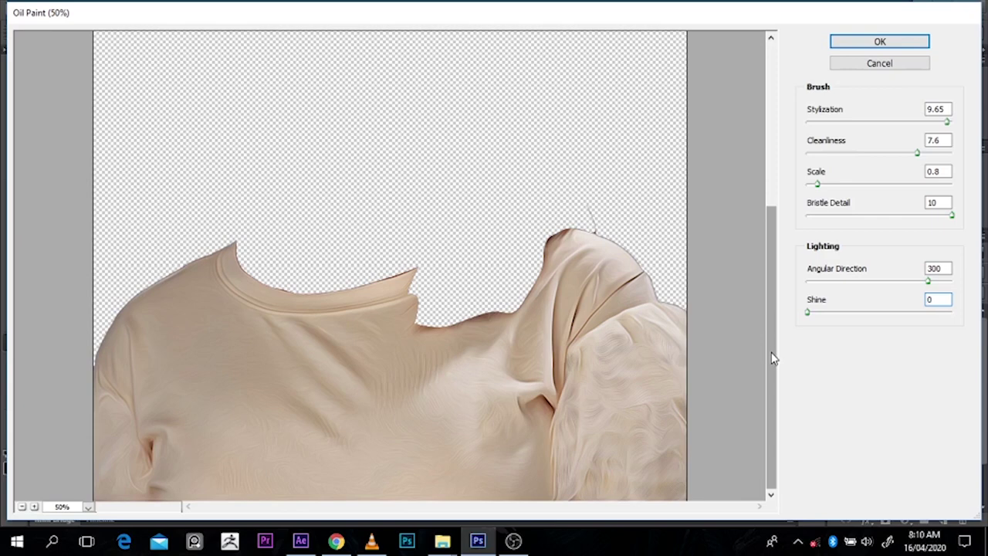
drag(809, 315, 811, 318)
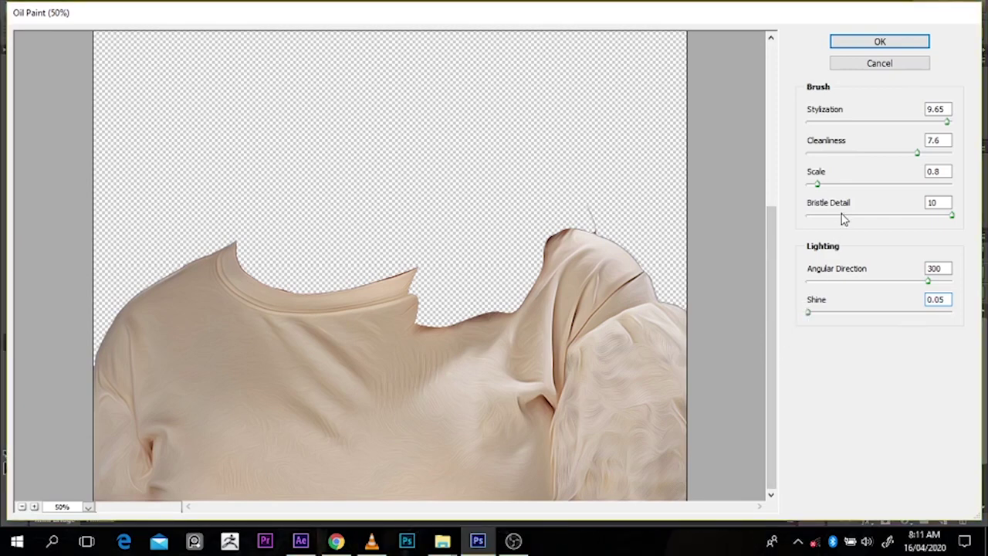
drag(810, 312, 804, 316)
Step: Set Oil Paint's Cleanliness to 8.95 and Stylization to 5.98 for the shirt layer
drag(918, 153, 940, 157)
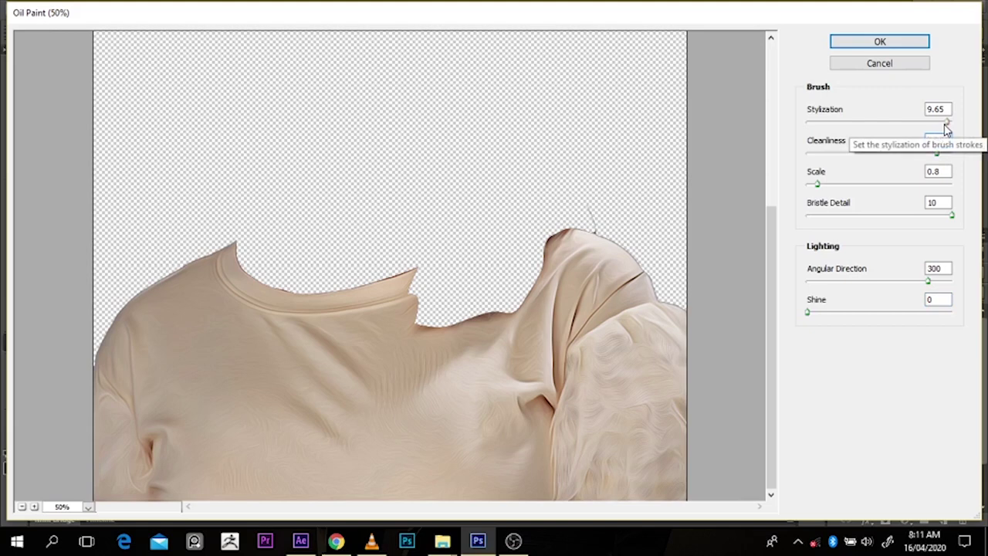
mouse_move(945, 124)
mouse_down()
mouse_move(888, 125)
mouse_move(962, 120)
mouse_move(950, 122)
mouse_up()
drag(834, 146, 910, 142)
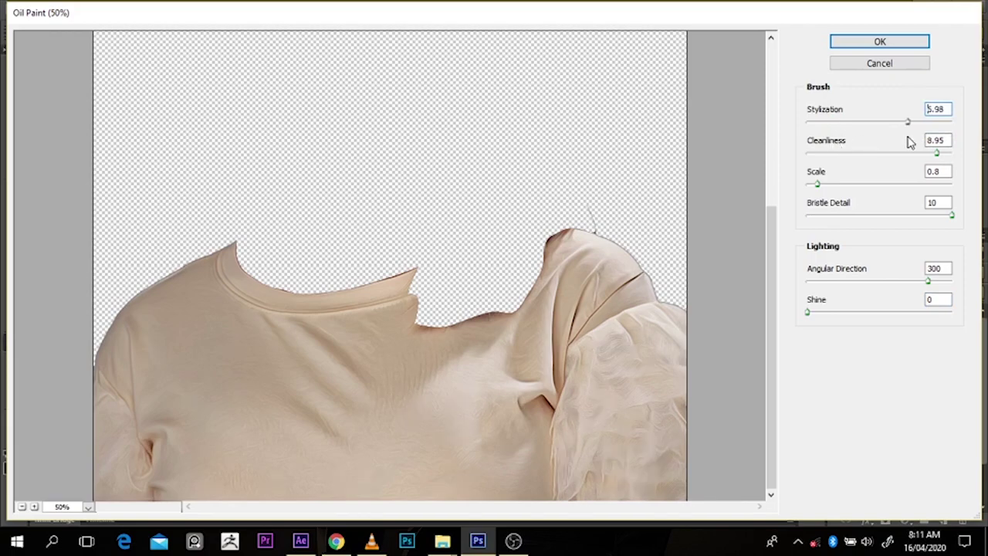
alt+click(684, 256)
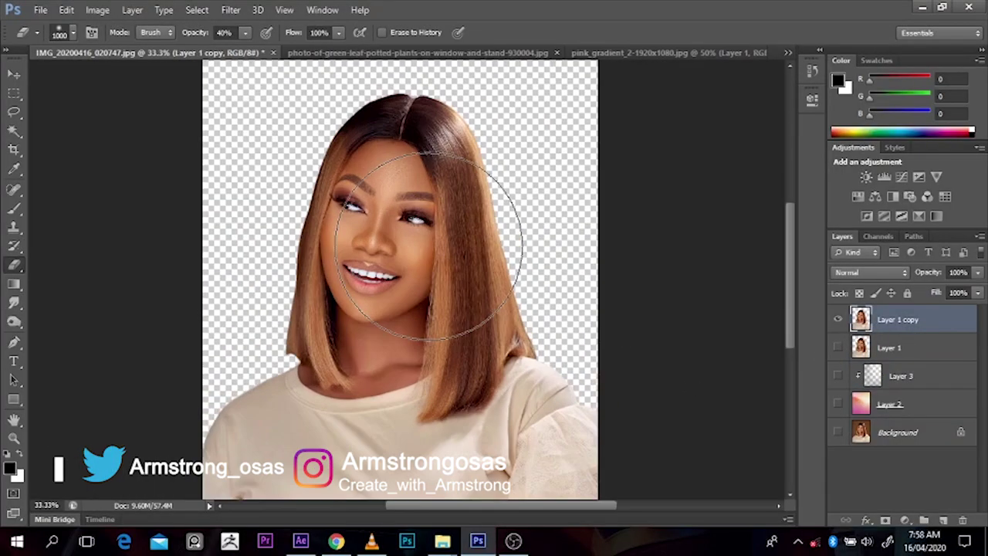
Step: Duplicate the Layer 1 copy portrait for filtering, and trace the hair's inner edge around the face with the Pen tool
key(ctrl+j)
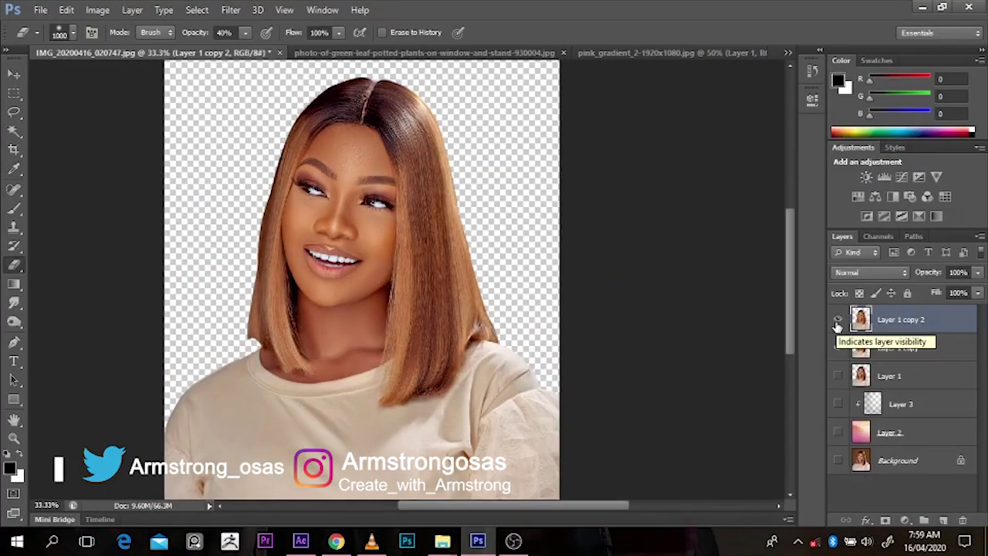
key(ctrl+j)
click(231, 9)
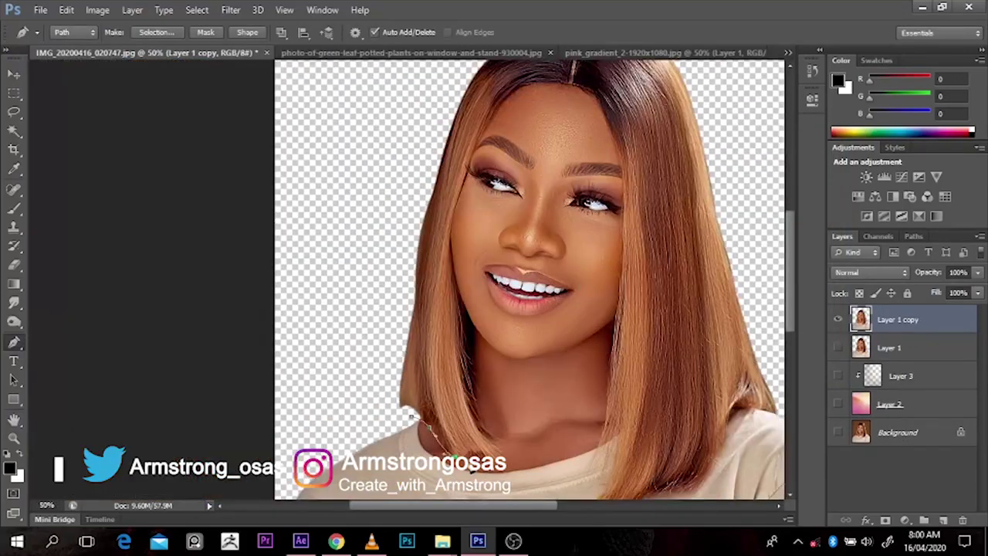
click(471, 353)
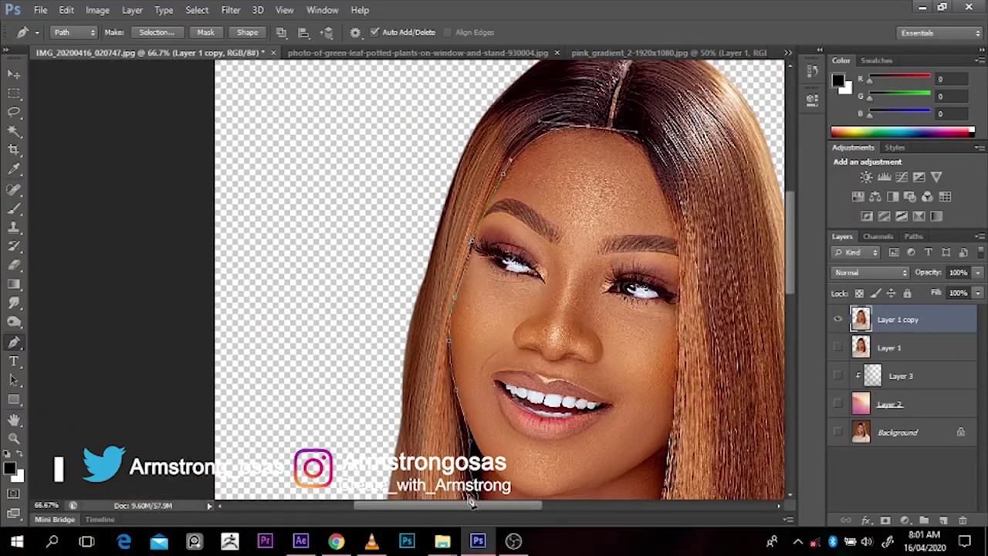